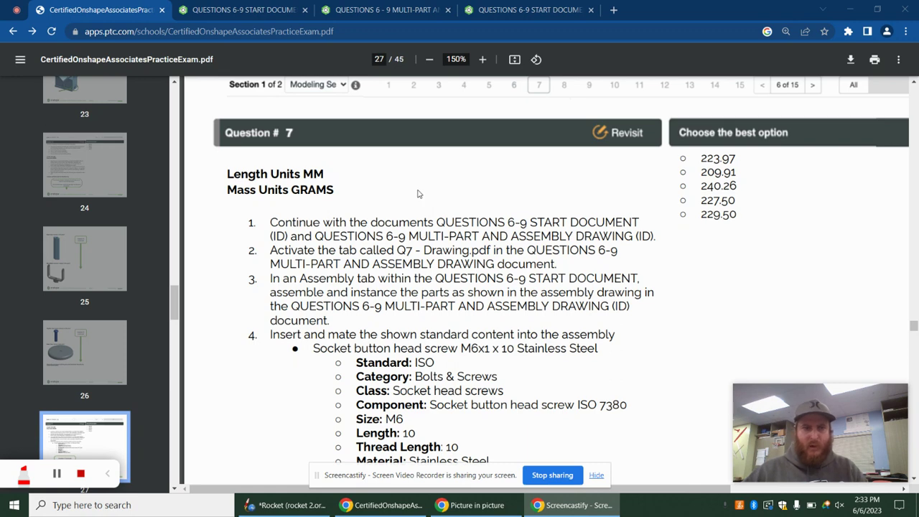
# Orbit the mic stand Part Studio from a left-front view to an isometric view.
pyautogui.click(245, 11)
pyautogui.moveTo(253, 190); pyautogui.dragTo(278, 181, button='right')
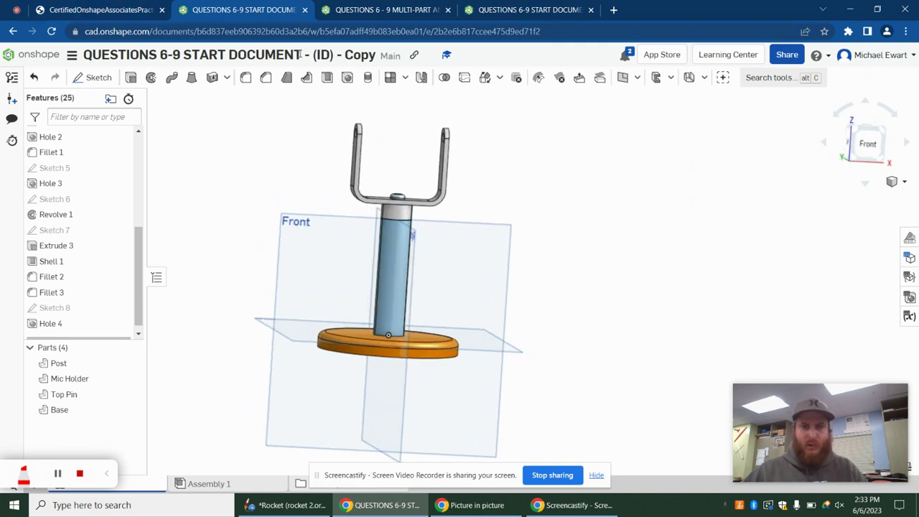
pyautogui.moveTo(309, 116); pyautogui.dragTo(224, 182, button='right')
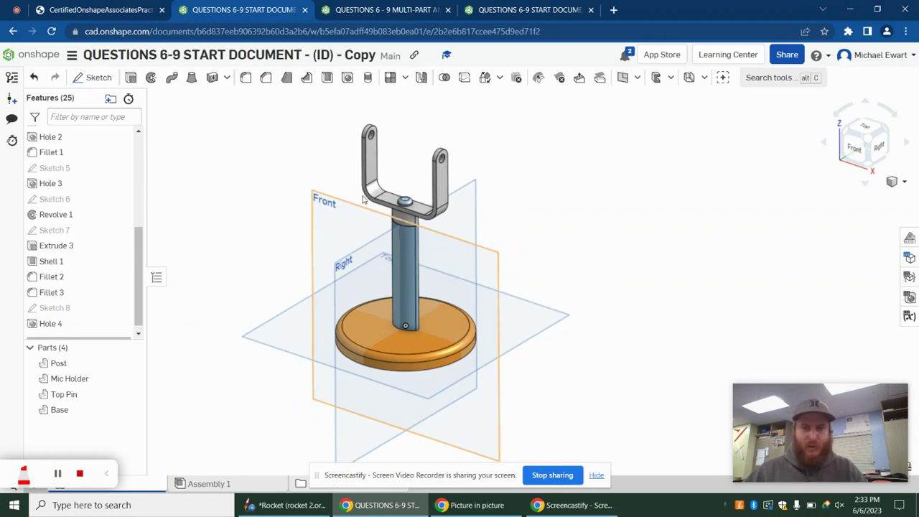
# Review the Question 7 instructions and the Q7 assembly drawing with its parts list.
pyautogui.click(133, 8)
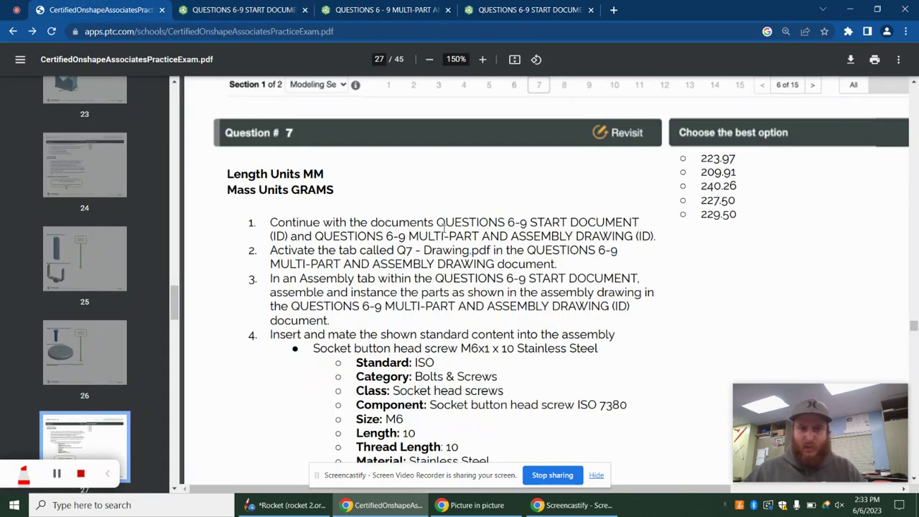
pyautogui.scroll(-1, 365, 246)
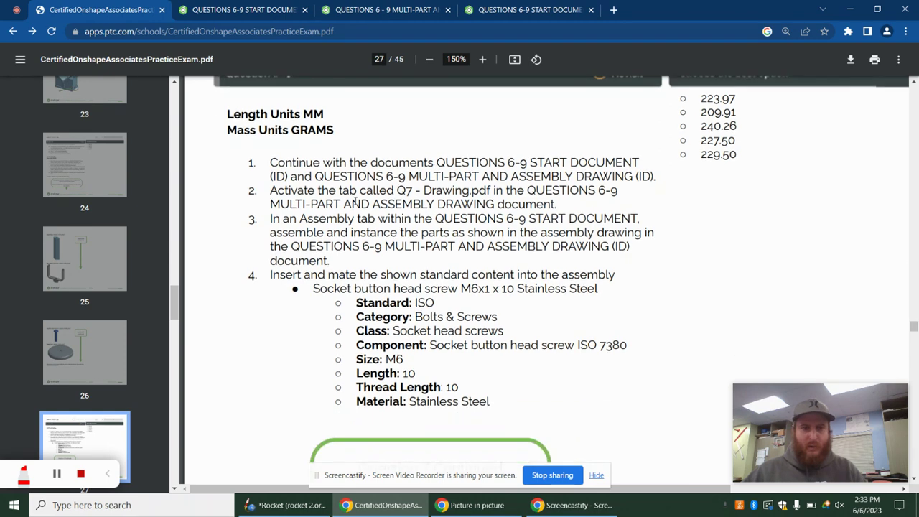
pyautogui.click(330, 15)
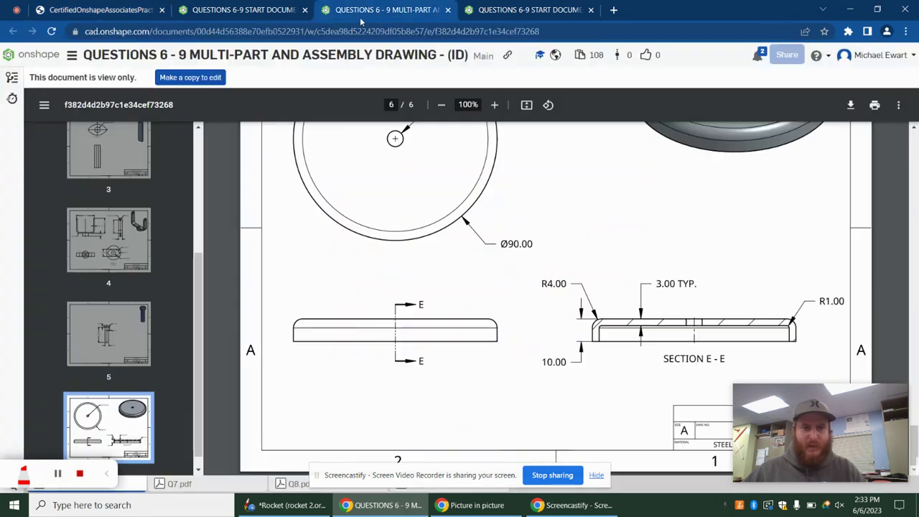
pyautogui.click(198, 474)
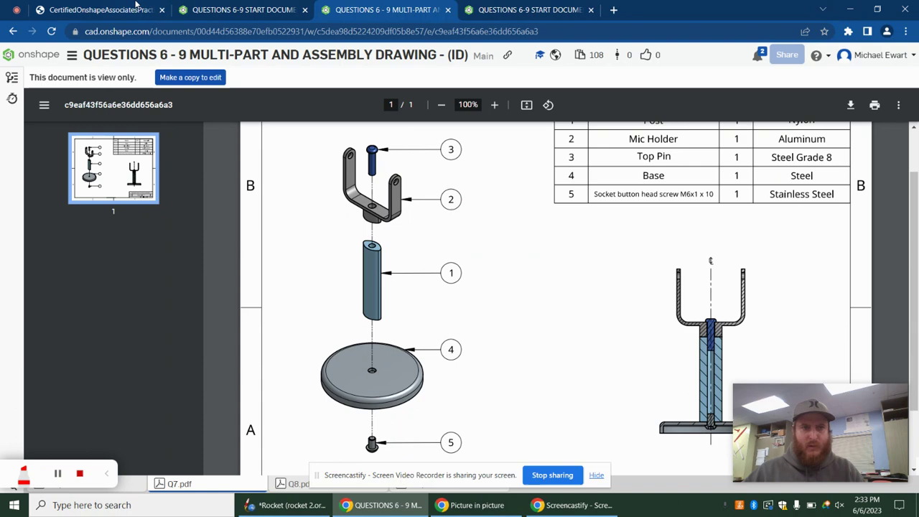
pyautogui.click(212, 7)
# Highlight the exam instruction to work in an Assembly tab and scroll further down.
pyautogui.click(98, 9)
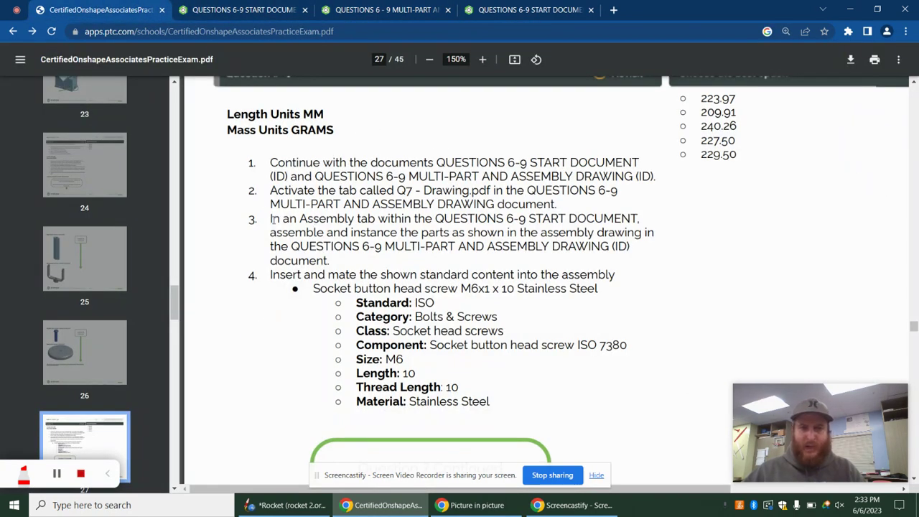
pyautogui.moveTo(271, 220); pyautogui.dragTo(394, 220)
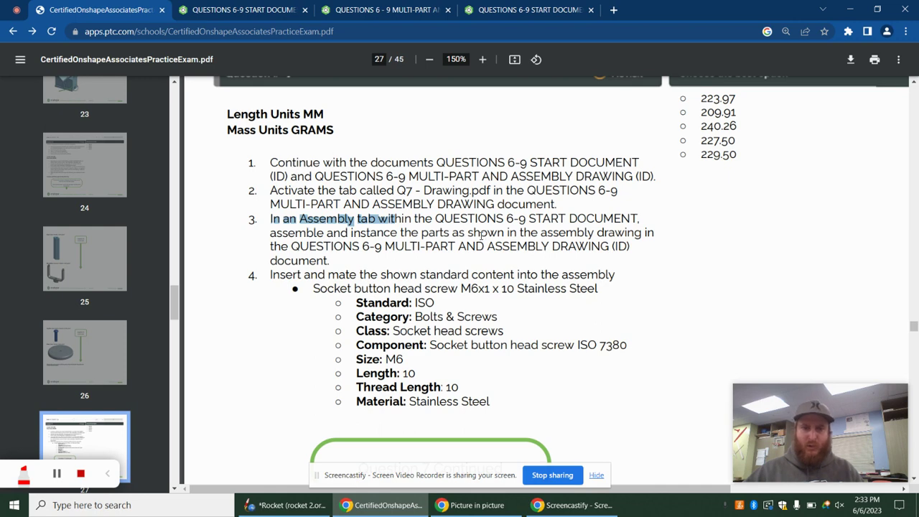
pyautogui.scroll(-2, 454, 245)
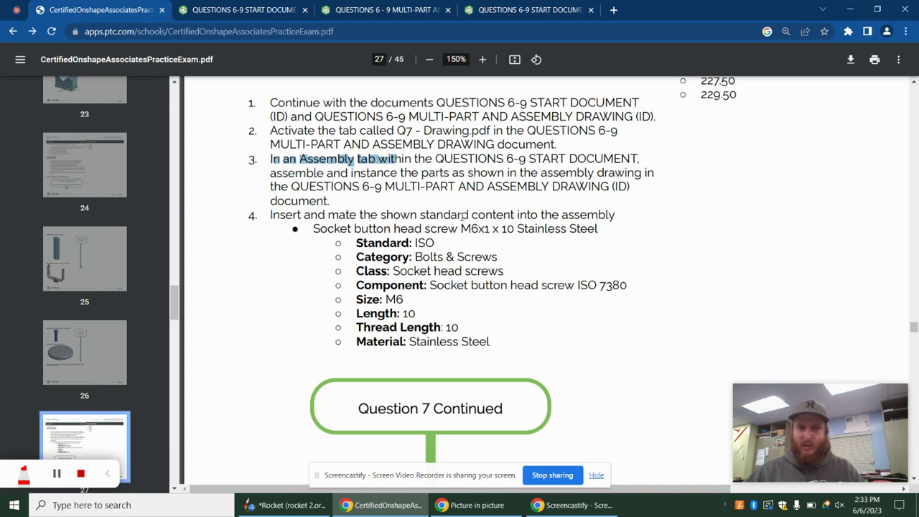
# Insert all four Part Studio 1 parts into Assembly 1, then return to the exam PDF.
pyautogui.click(270, 10)
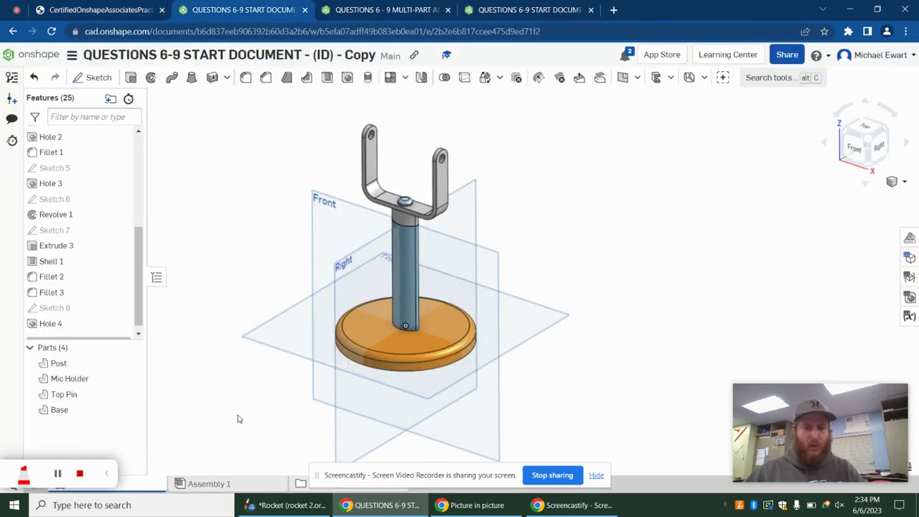
pyautogui.click(206, 485)
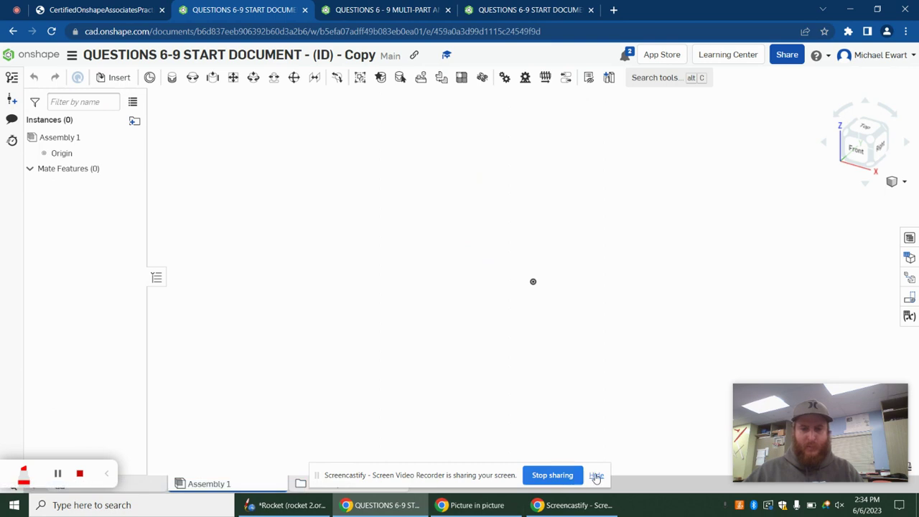
pyautogui.click(117, 77)
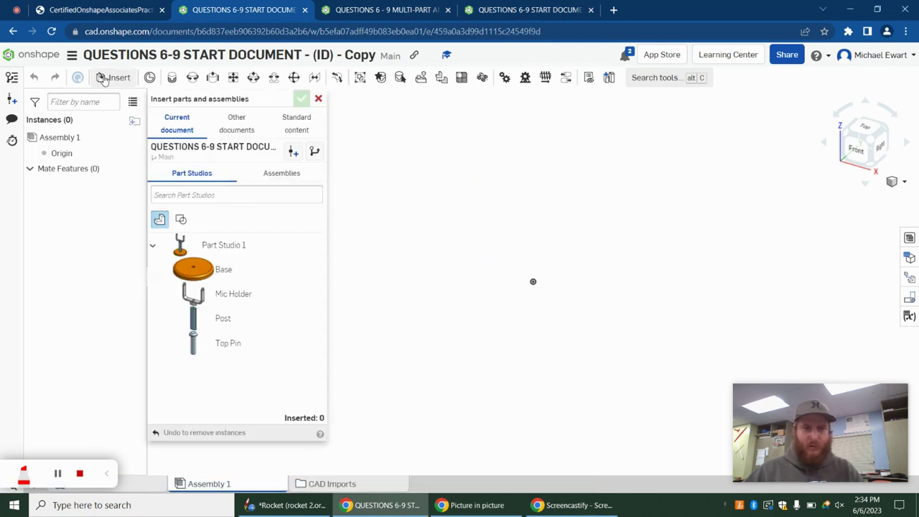
pyautogui.click(189, 247)
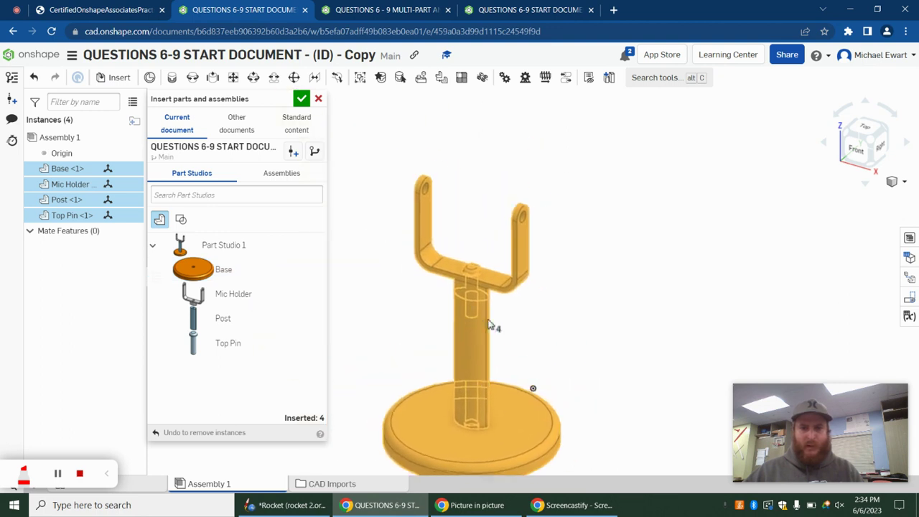
pyautogui.click(534, 299)
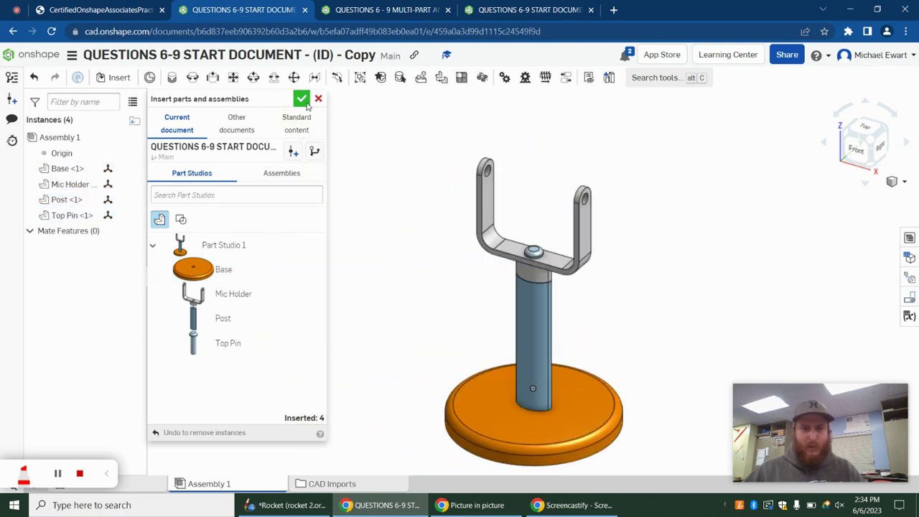
pyautogui.click(303, 100)
pyautogui.moveTo(324, 236); pyautogui.dragTo(285, 194, button='middle')
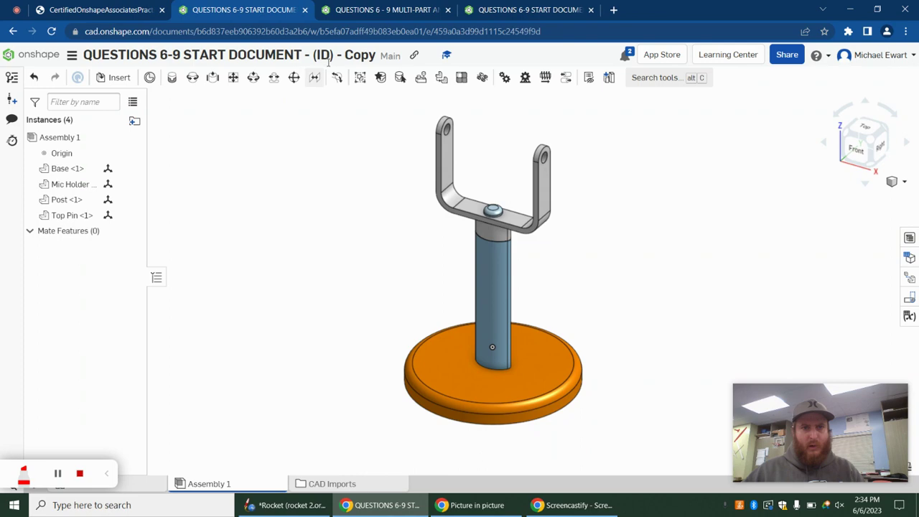
pyautogui.click(100, 10)
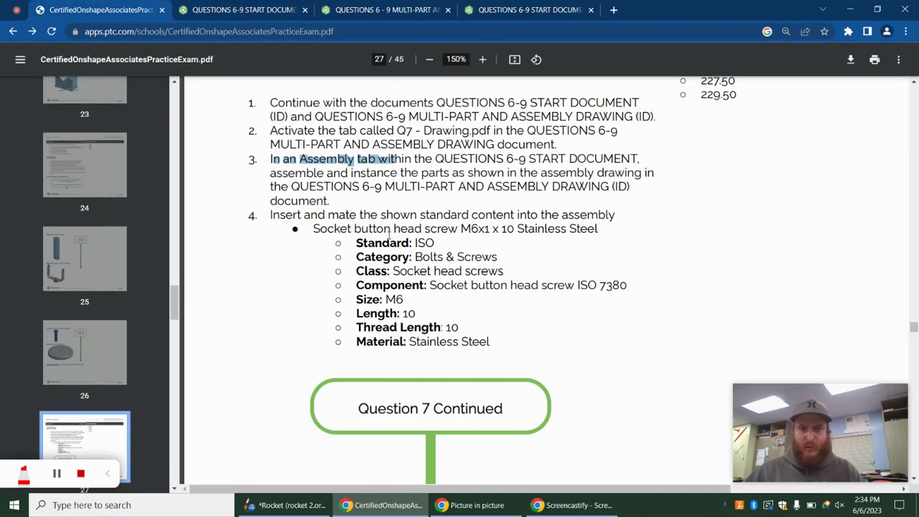
# Scroll through the Q7 drawing's exploded view and parts list, then go back to Assembly 1.
pyautogui.click(384, 9)
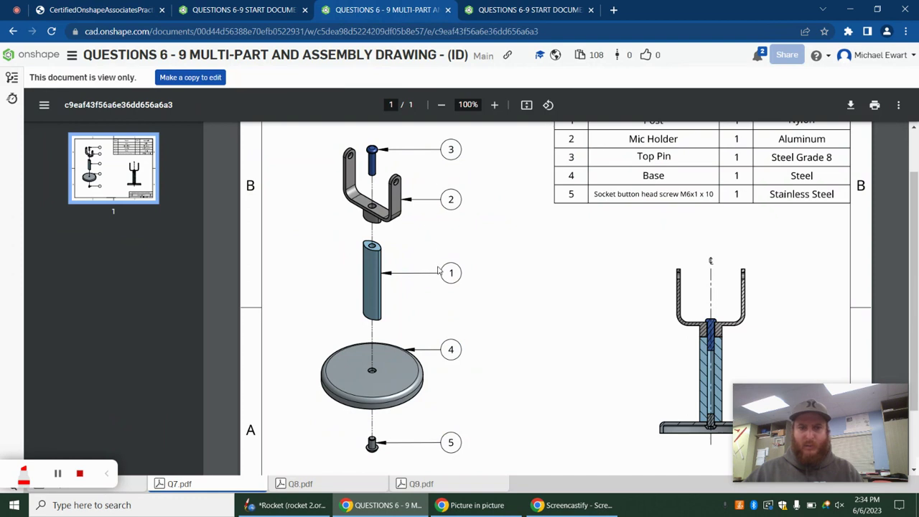
pyautogui.scroll(-1, 443, 275)
pyautogui.scroll(-1, 366, 256)
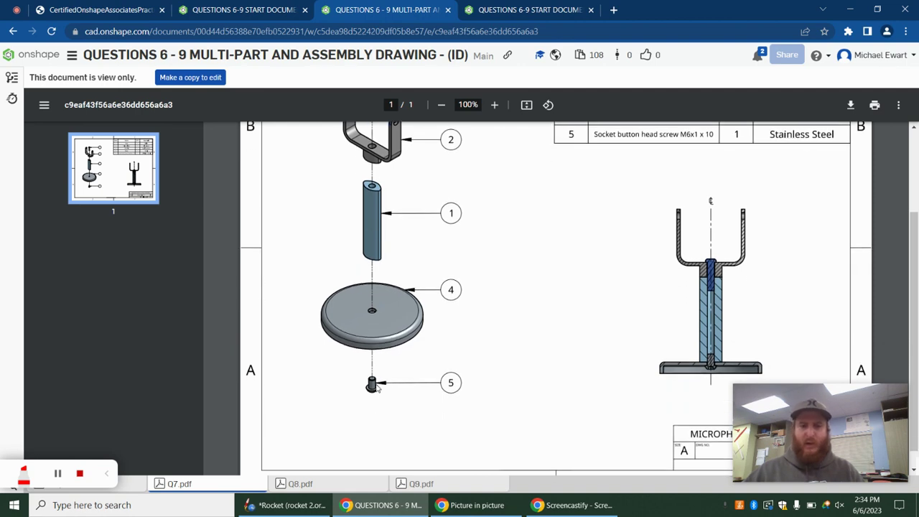
pyautogui.scroll(2, 557, 274)
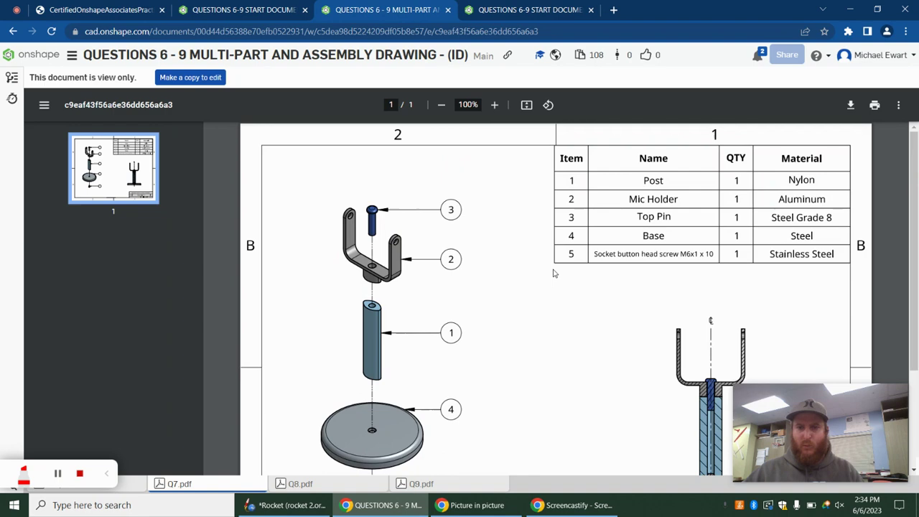
pyautogui.scroll(-1, 640, 268)
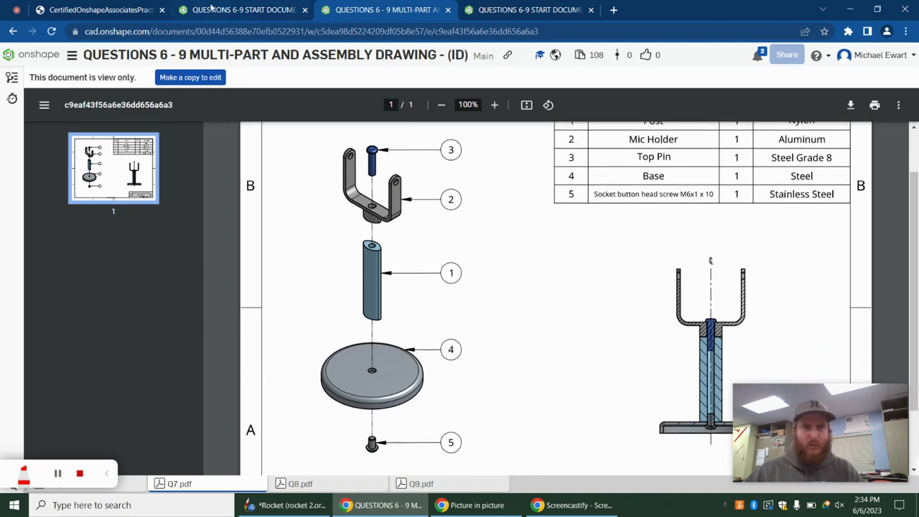
pyautogui.click(264, 10)
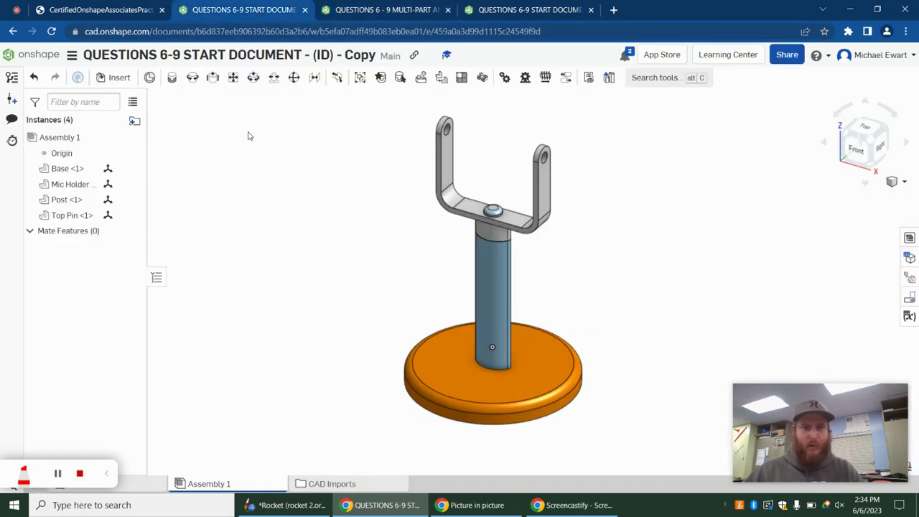
# Open the standard content library and browse ANSI inch, Nuts, Hex nuts.
pyautogui.click(112, 78)
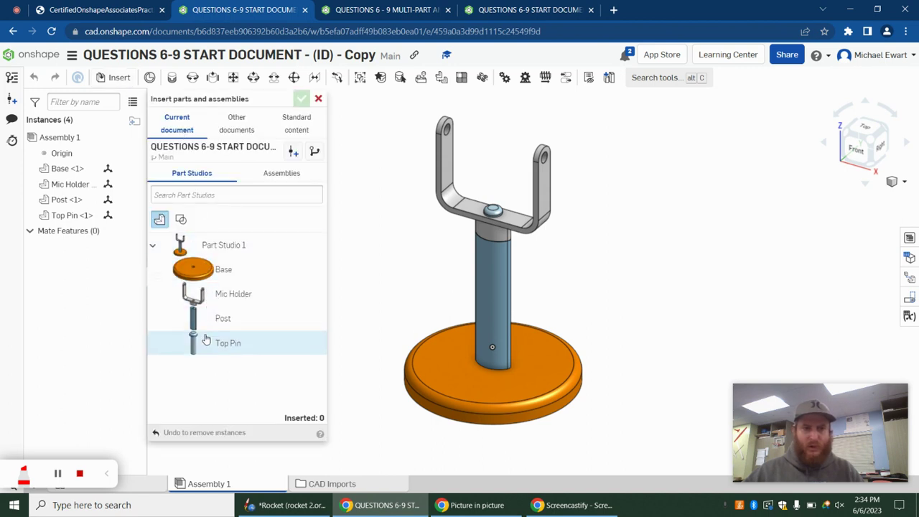
pyautogui.click(289, 134)
pyautogui.click(241, 148)
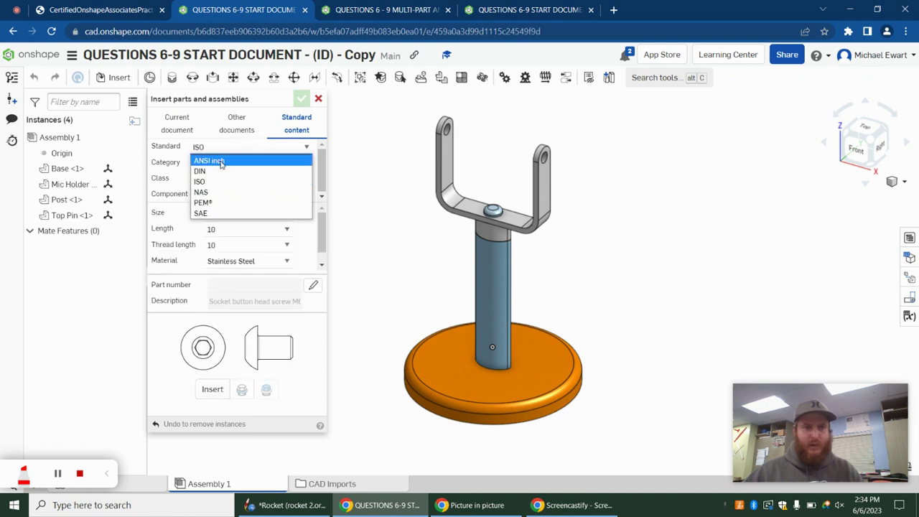
pyautogui.click(221, 162)
pyautogui.click(227, 166)
pyautogui.click(228, 192)
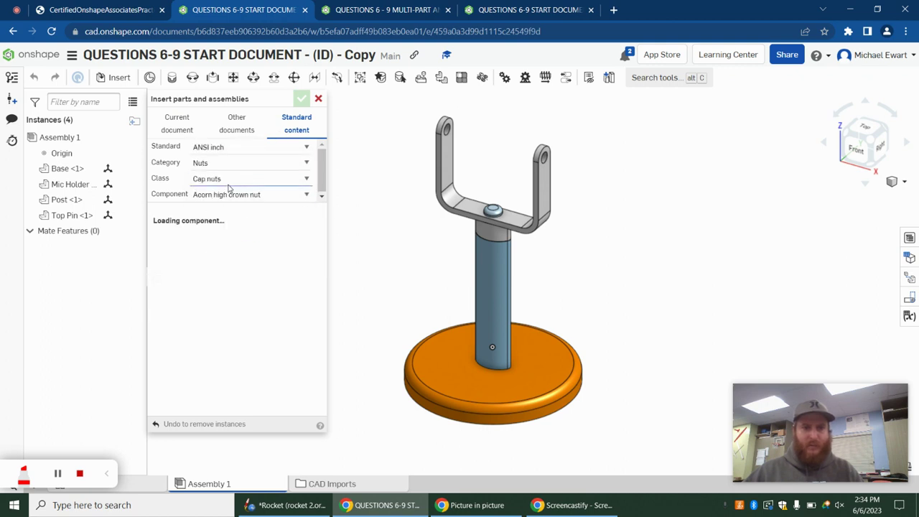
pyautogui.click(229, 186)
pyautogui.click(228, 214)
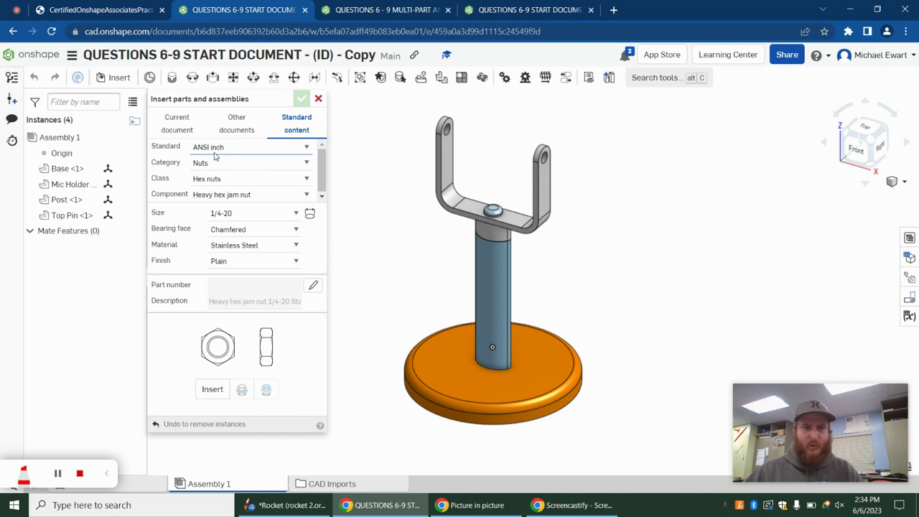
# Check the drawing's parts list and the exam's screw specification.
pyautogui.click(381, 9)
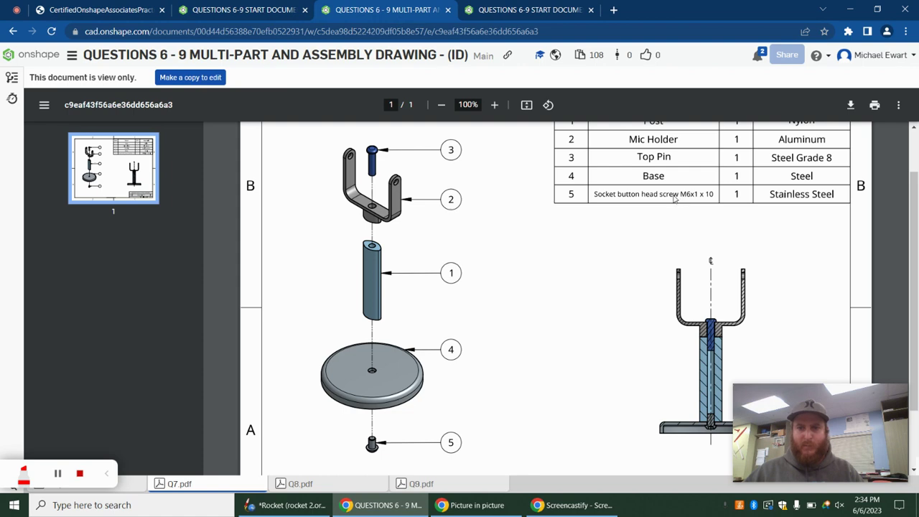
pyautogui.click(213, 9)
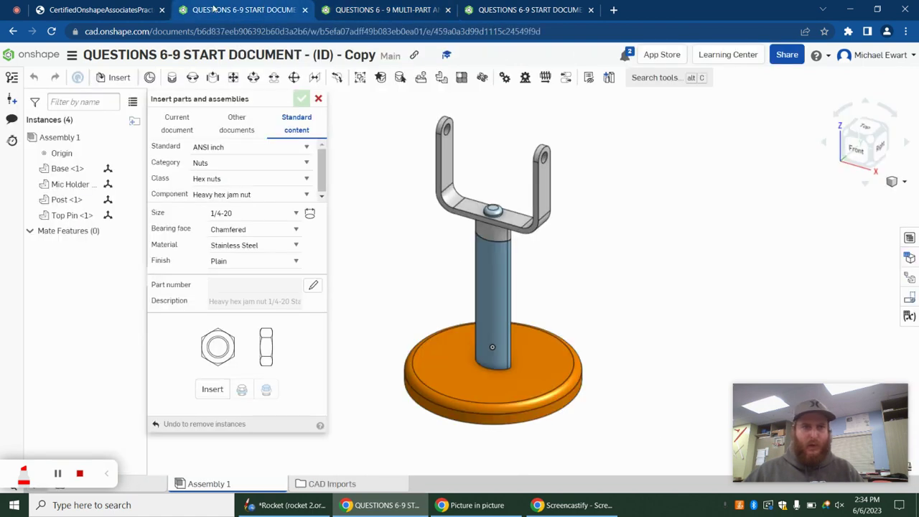
pyautogui.click(113, 9)
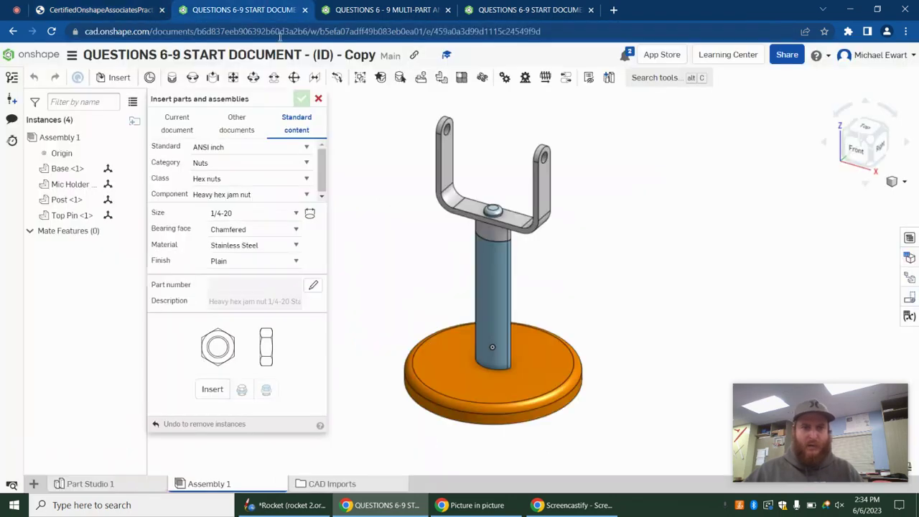
pyautogui.click(265, 9)
# Switch the fastener standard to ISO, rechecking the exam question.
pyautogui.click(264, 164)
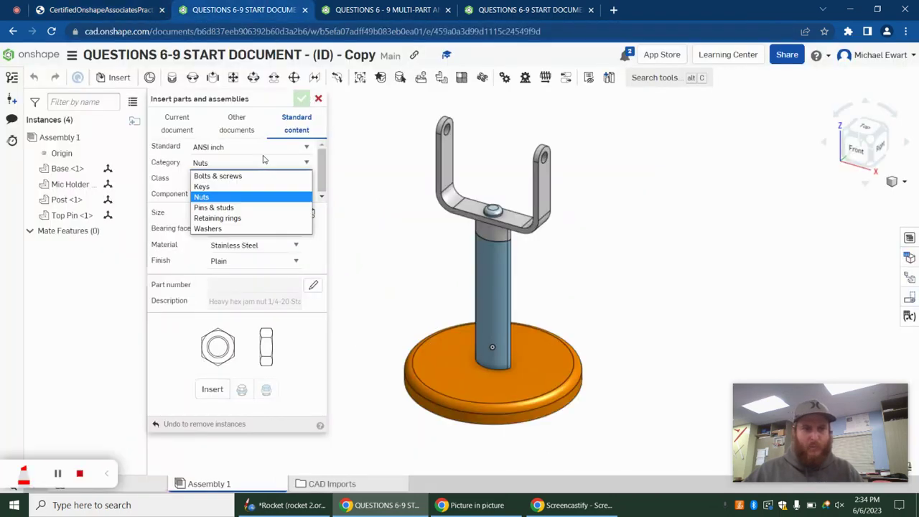
pyautogui.click(244, 147)
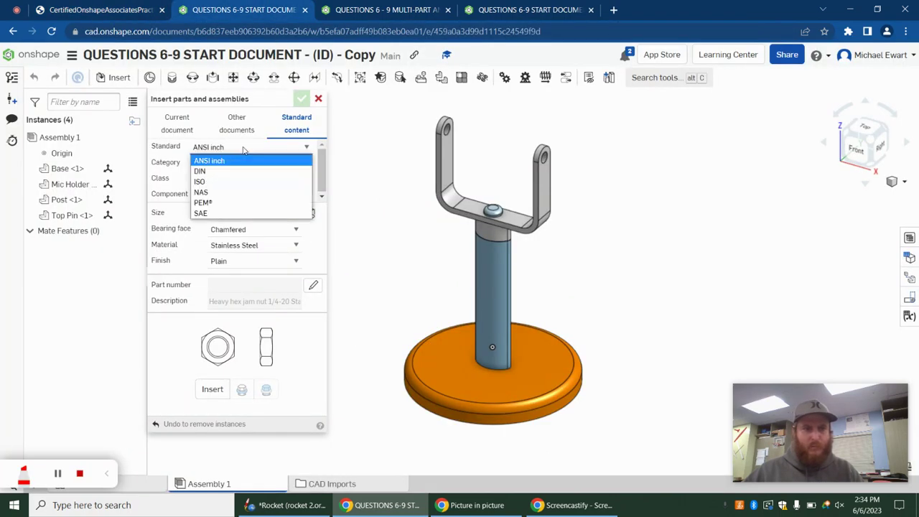
pyautogui.click(215, 182)
pyautogui.click(136, 10)
pyautogui.click(208, 7)
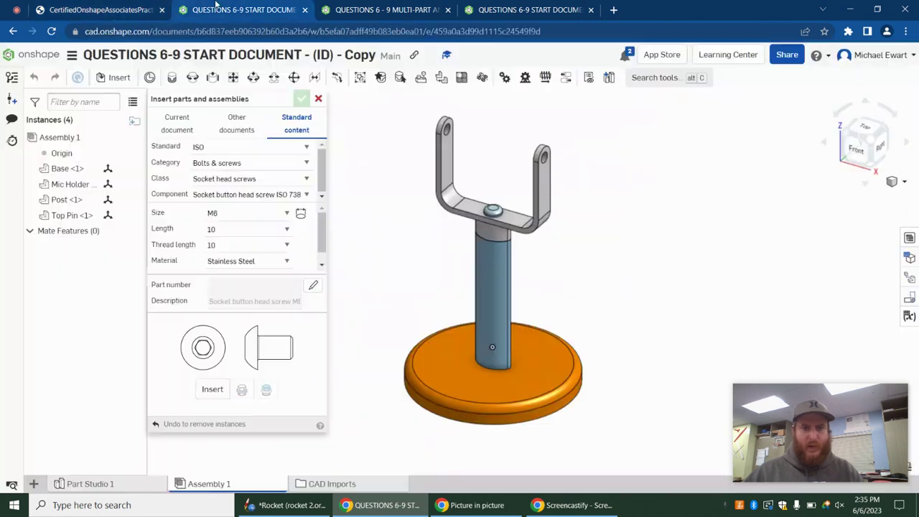
# Select Bolts & screws, Socket head screws, Socket button head screw ISO 7380.
pyautogui.click(228, 170)
pyautogui.click(228, 174)
pyautogui.click(228, 184)
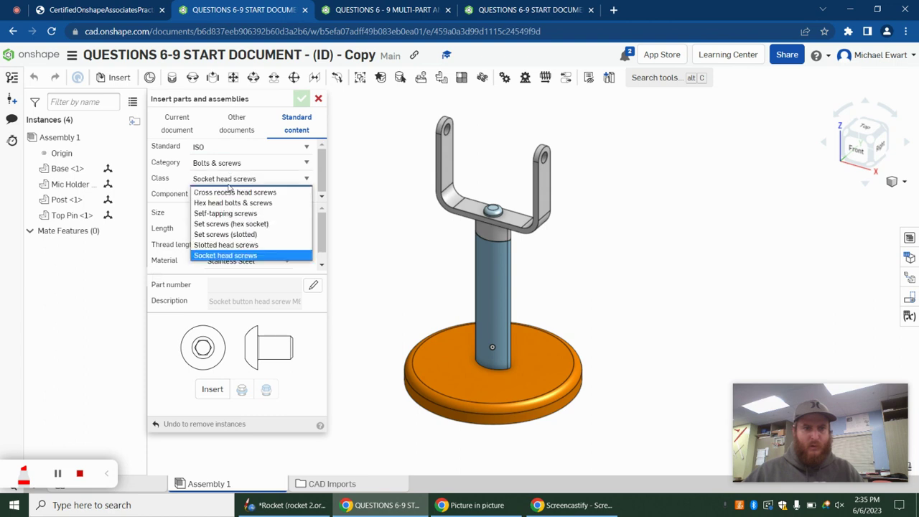
pyautogui.click(228, 189)
pyautogui.click(228, 192)
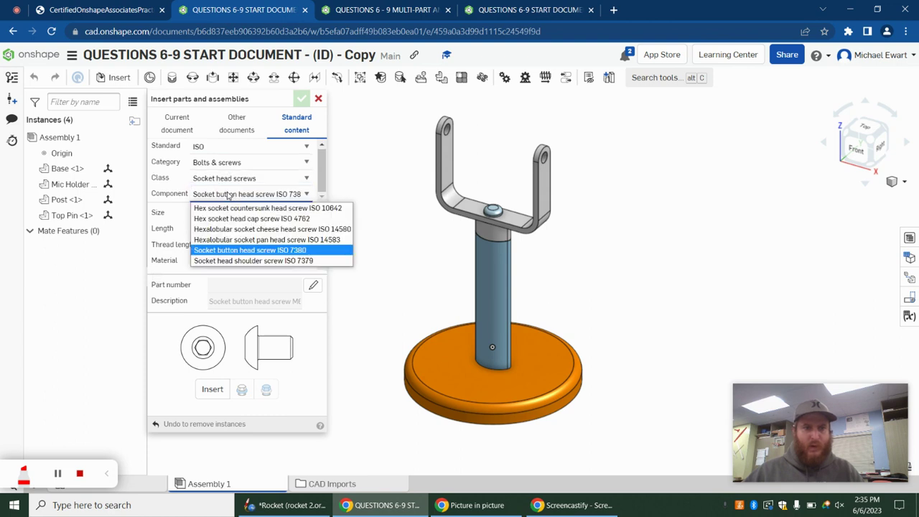
pyautogui.click(237, 252)
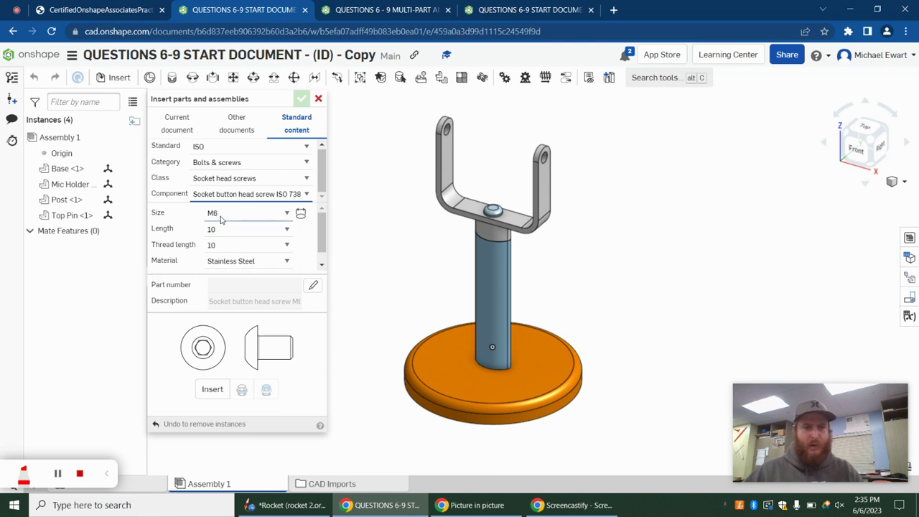
pyautogui.hotkey('ctrl', '1')
pyautogui.click(224, 9)
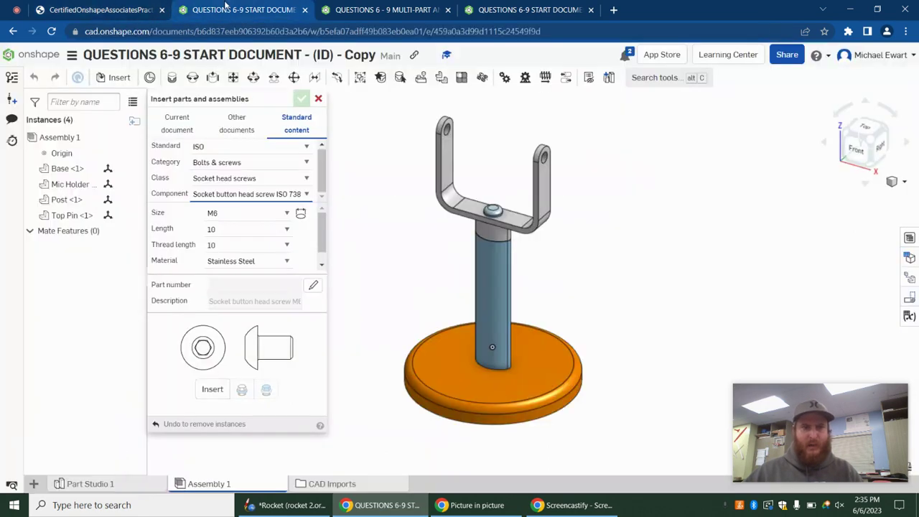
# Keep the screw size at M6 and insert the configured screw.
pyautogui.click(219, 217)
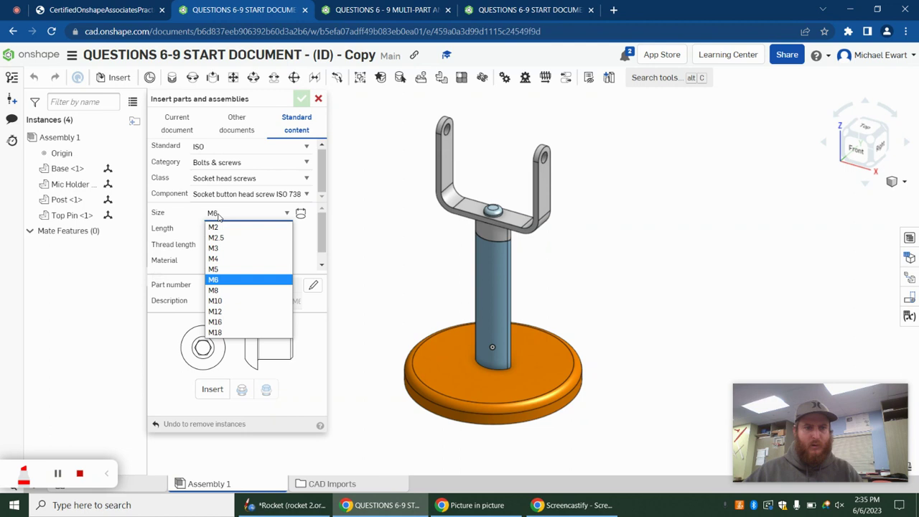
pyautogui.click(219, 217)
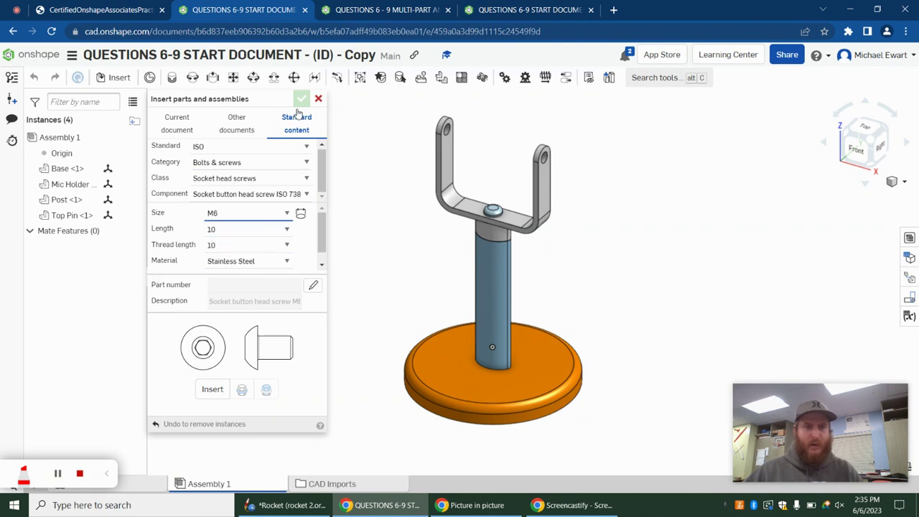
pyautogui.click(213, 391)
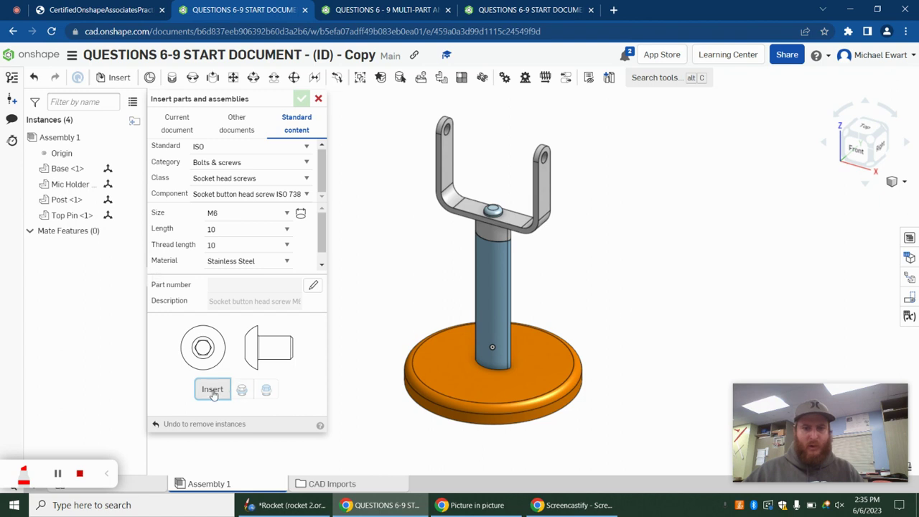
# Place the M6 socket button head screw beside the stand and finish the insert.
pyautogui.click(212, 389)
pyautogui.click(423, 379)
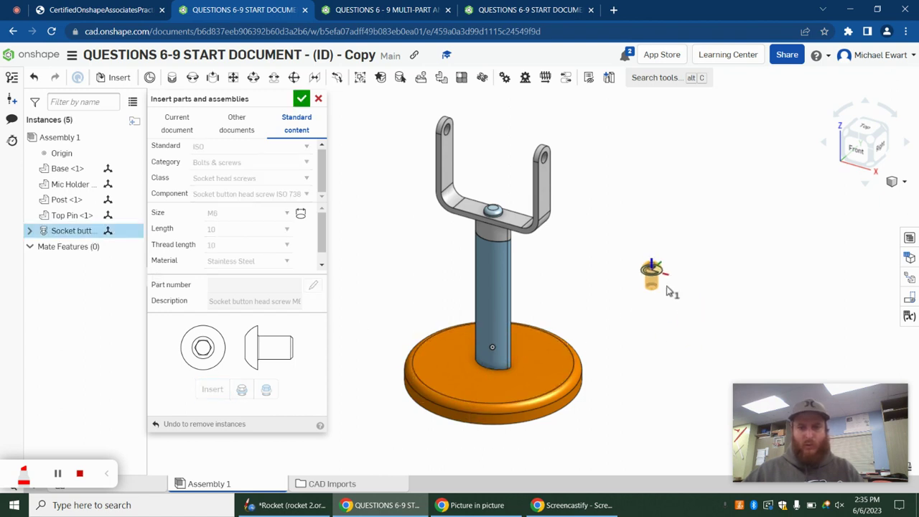
pyautogui.click(644, 272)
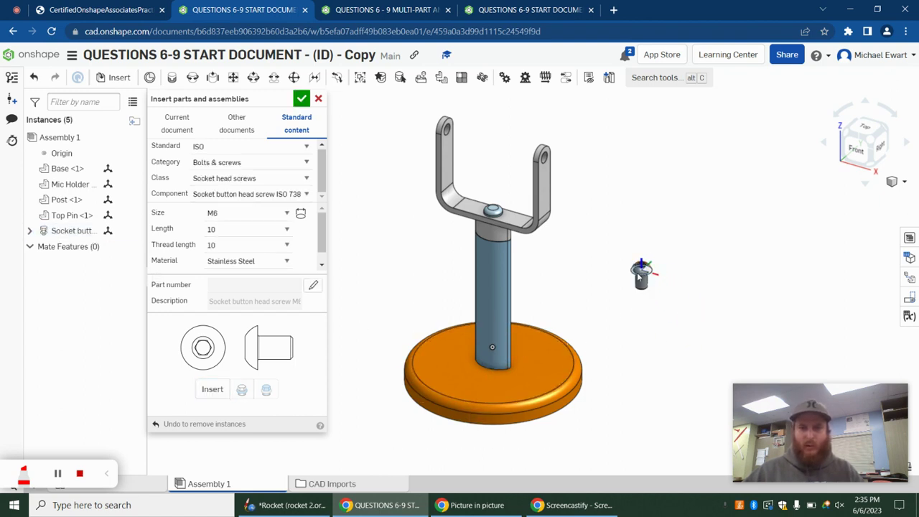
pyautogui.click(301, 99)
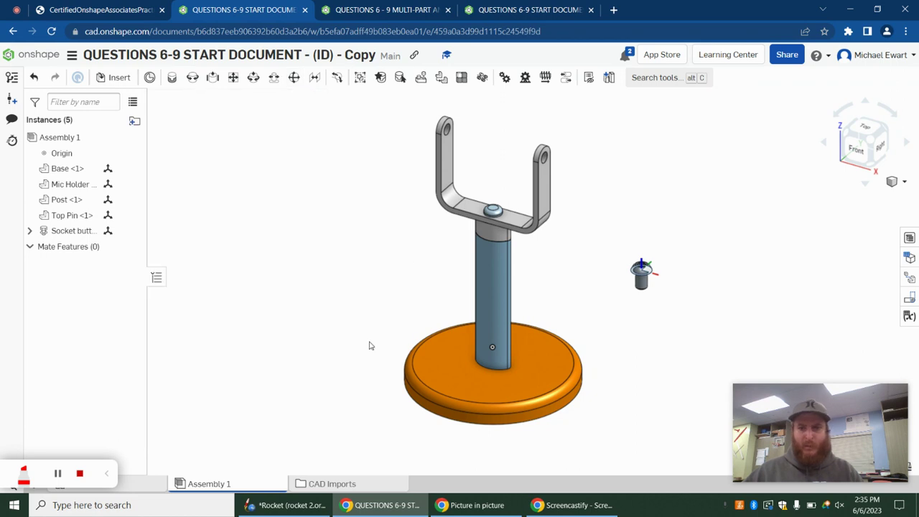
pyautogui.scroll(-2, 331, 246)
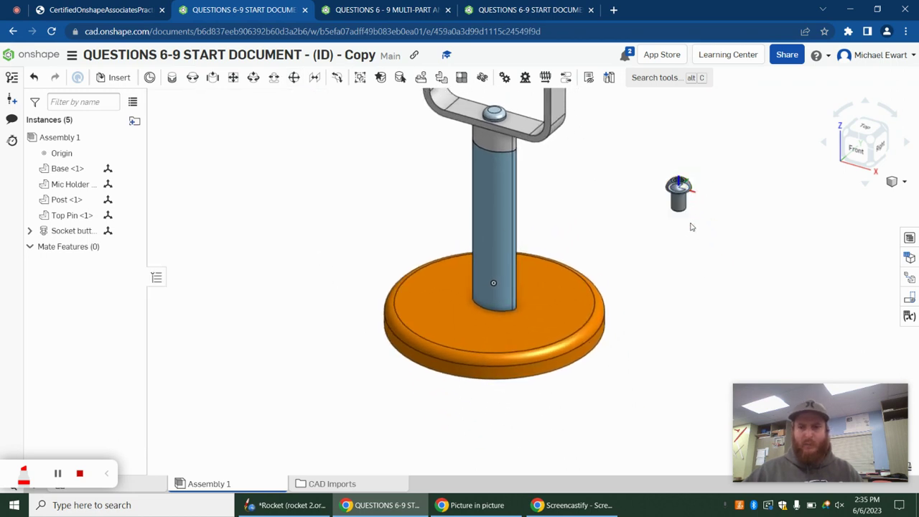
# Rotate the screw 180 degrees so its head points down.
pyautogui.moveTo(646, 338); pyautogui.dragTo(638, 257, button='right')
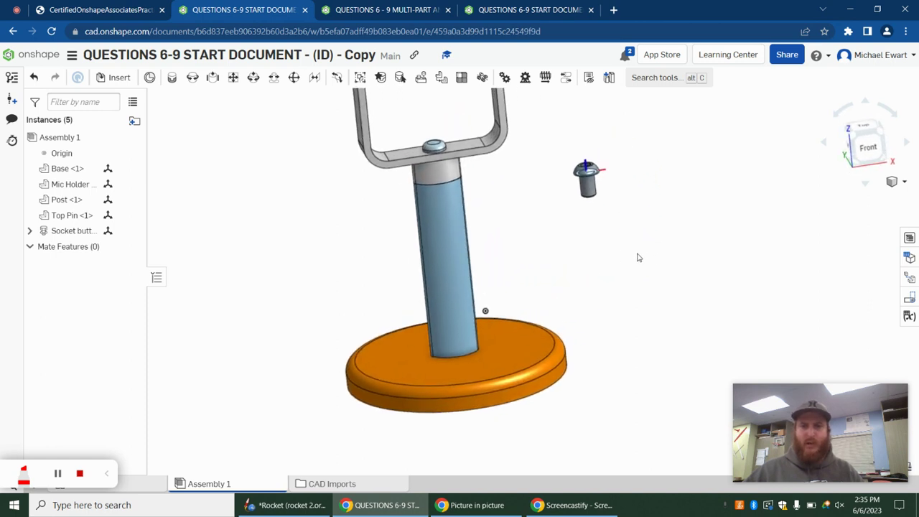
pyautogui.click(588, 177)
pyautogui.moveTo(582, 128); pyautogui.dragTo(601, 268)
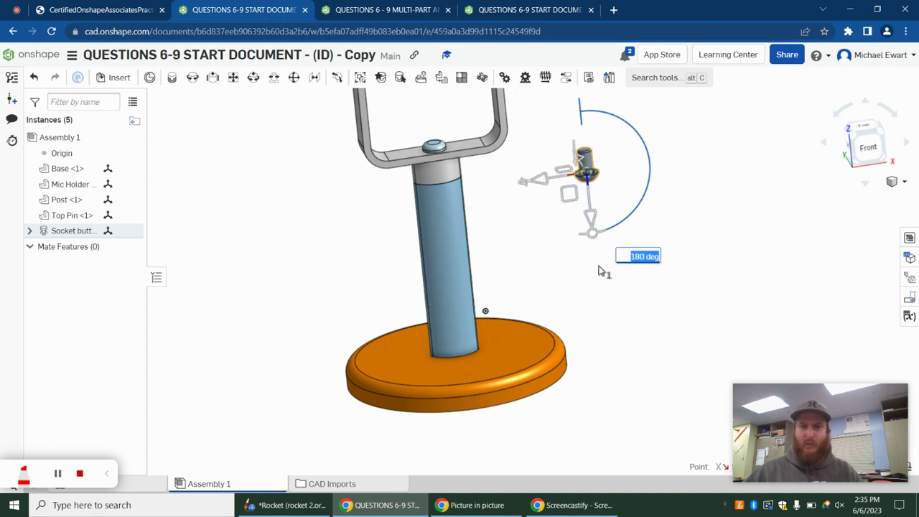
pyautogui.click(601, 269)
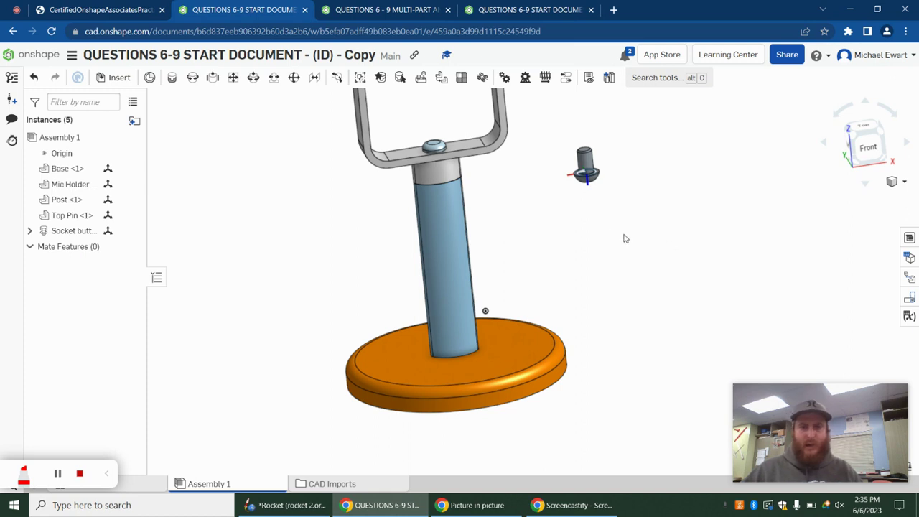
pyautogui.moveTo(529, 260); pyautogui.dragTo(568, 290, button='right')
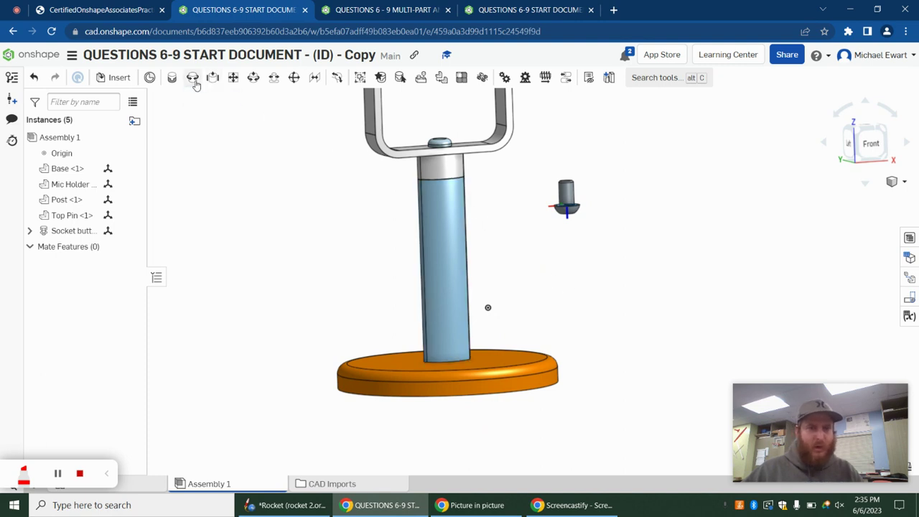
# Create a Cylindrical mate between the screw's connector and the base's centre-hole connector.
pyautogui.click(254, 78)
pyautogui.scroll(3, 589, 199)
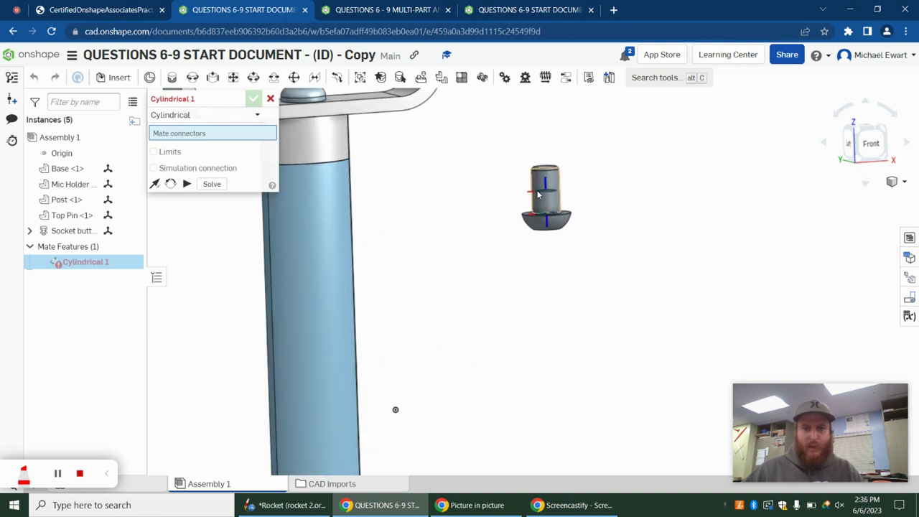
pyautogui.click(538, 194)
pyautogui.moveTo(485, 328); pyautogui.dragTo(515, 204, button='middle')
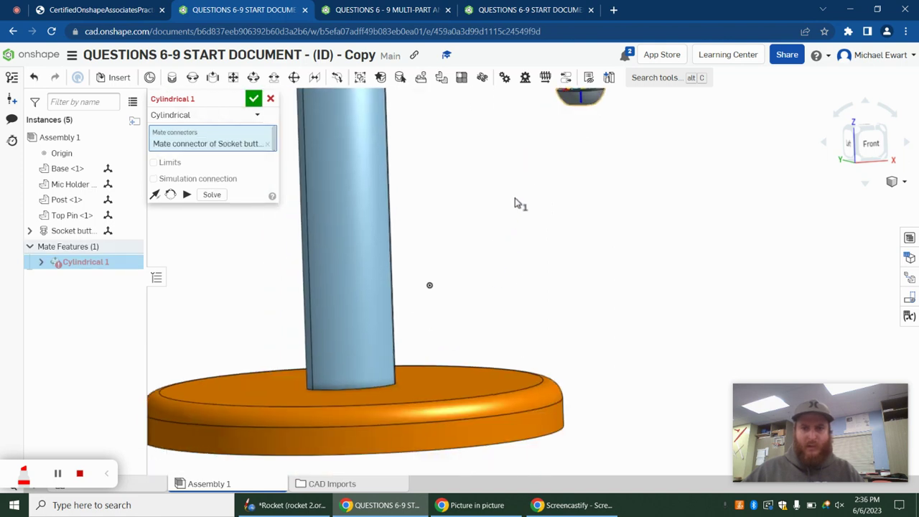
pyautogui.scroll(-3, 499, 302)
pyautogui.moveTo(499, 302); pyautogui.dragTo(429, 314, button='right')
pyautogui.scroll(3, 420, 325)
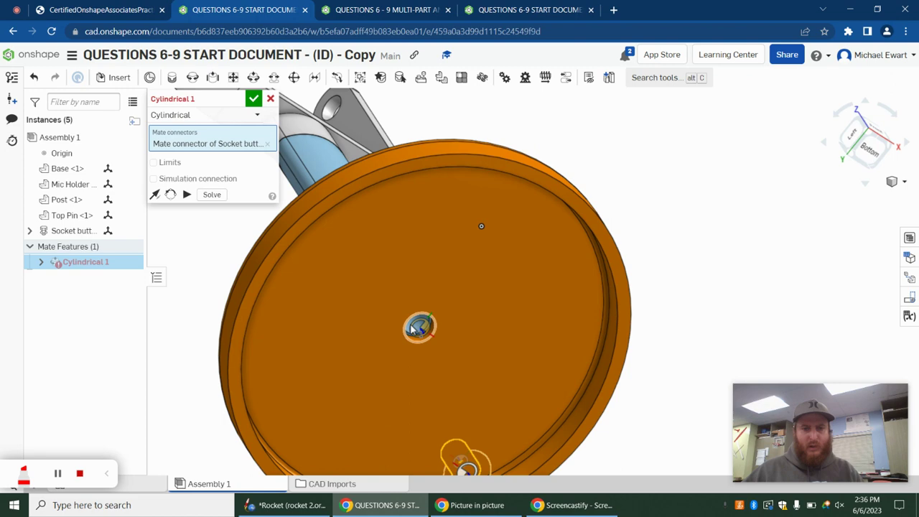
pyautogui.scroll(2, 413, 327)
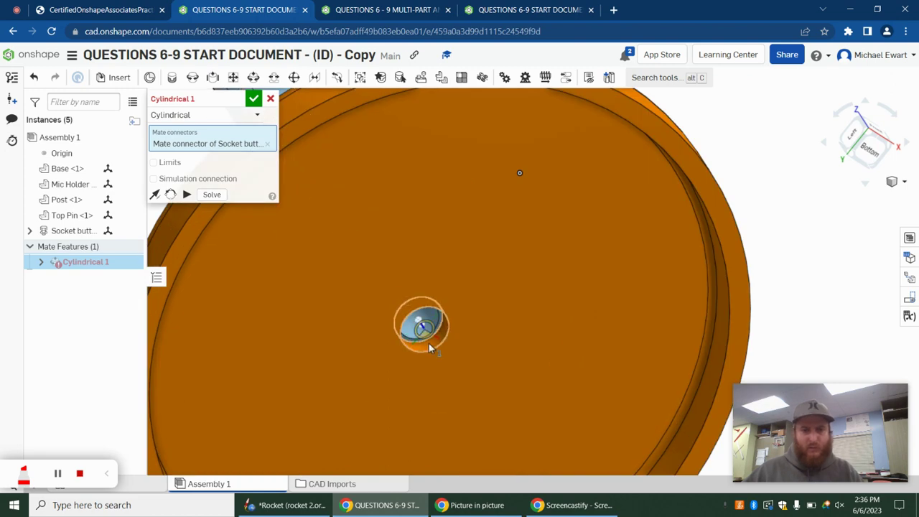
pyautogui.scroll(3, 428, 342)
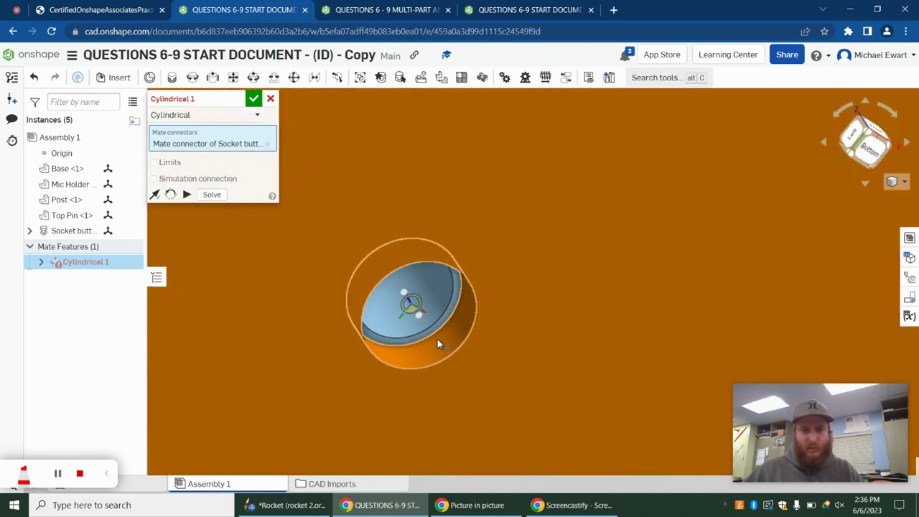
pyautogui.click(437, 341)
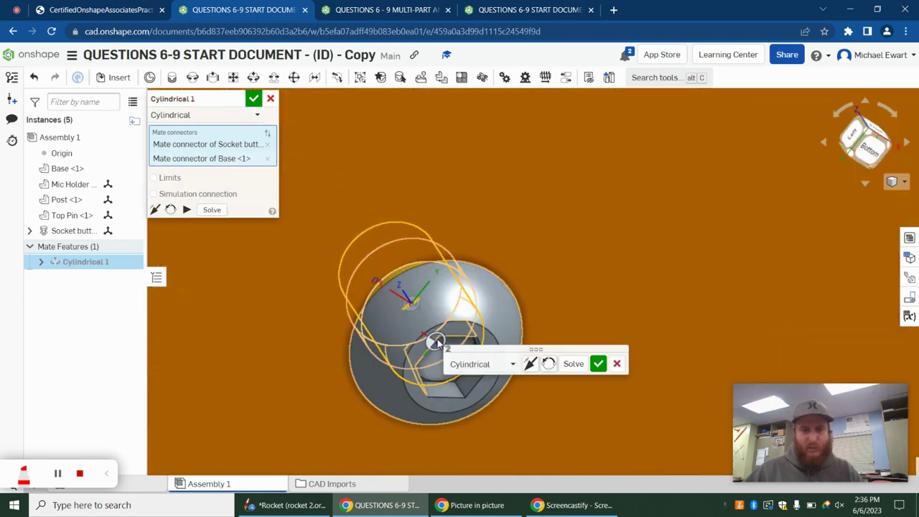
pyautogui.click(598, 364)
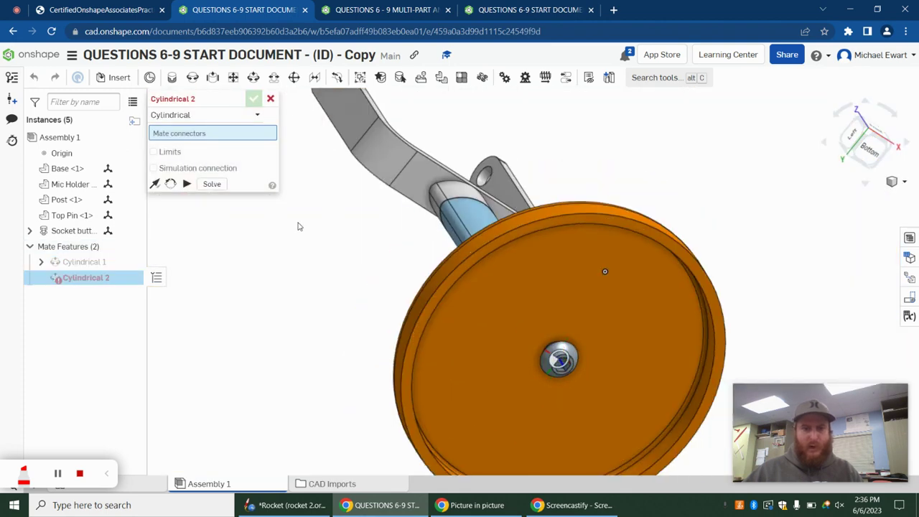
# Discard the extra Cylindrical 2 mate, test-slide the screw, and undo the post move.
pyautogui.click(271, 99)
pyautogui.moveTo(291, 235); pyautogui.dragTo(345, 247, button='right')
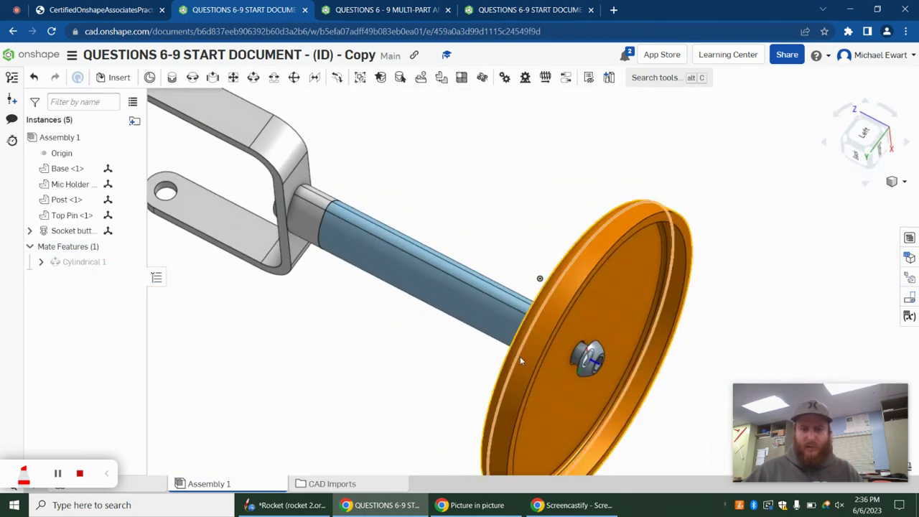
pyautogui.moveTo(588, 359); pyautogui.dragTo(645, 383)
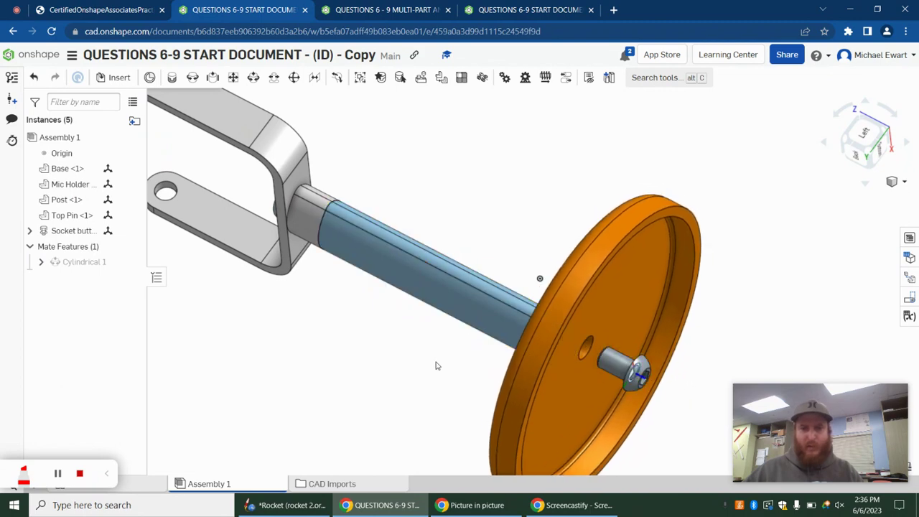
pyautogui.moveTo(436, 366); pyautogui.dragTo(460, 266, button='right')
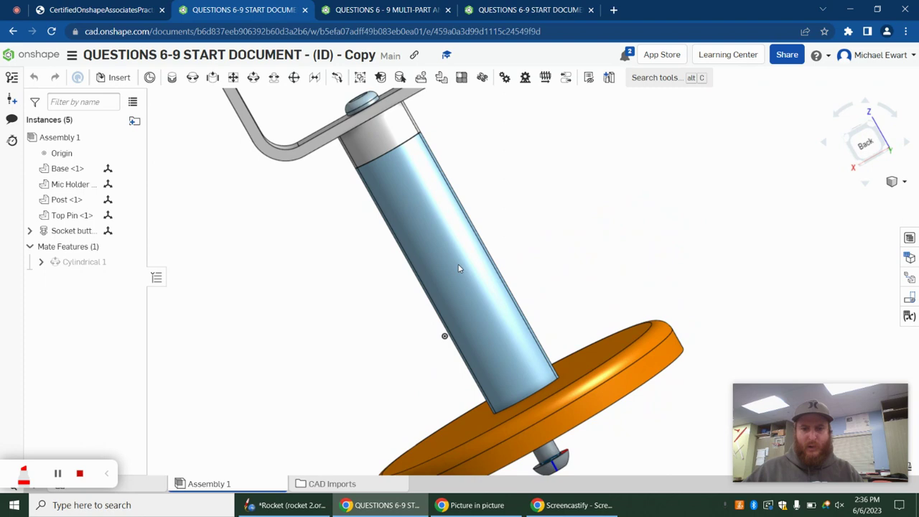
pyautogui.moveTo(460, 267); pyautogui.dragTo(466, 319)
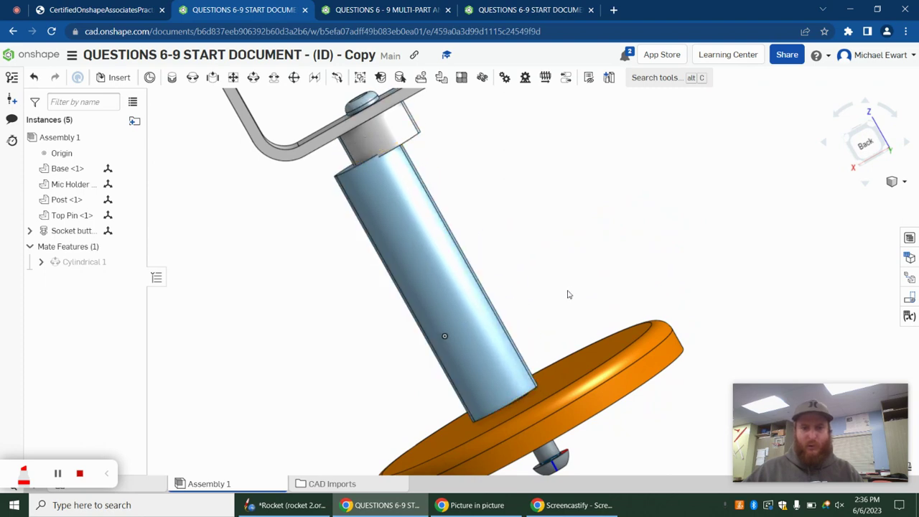
pyautogui.hotkey('ctrl', 'z')
pyautogui.hotkey('ctrl', 'z')
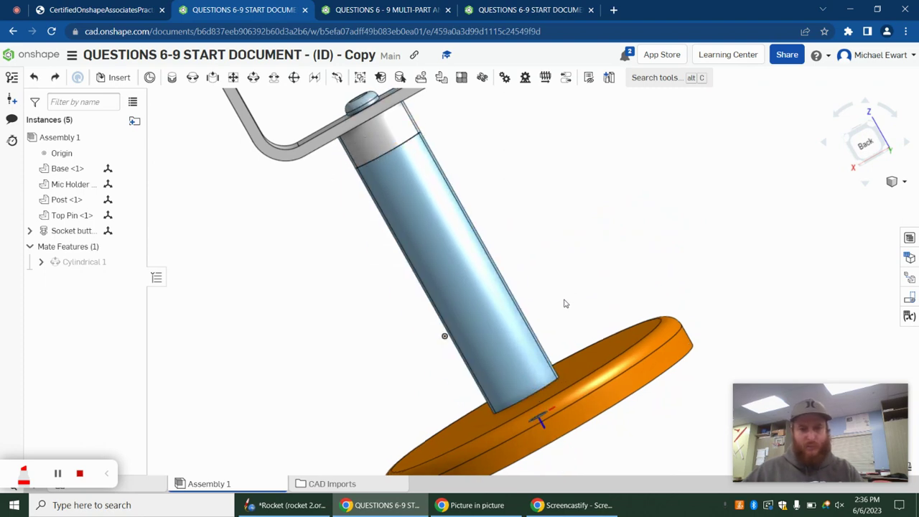
pyautogui.moveTo(566, 304); pyautogui.dragTo(589, 302, button='right')
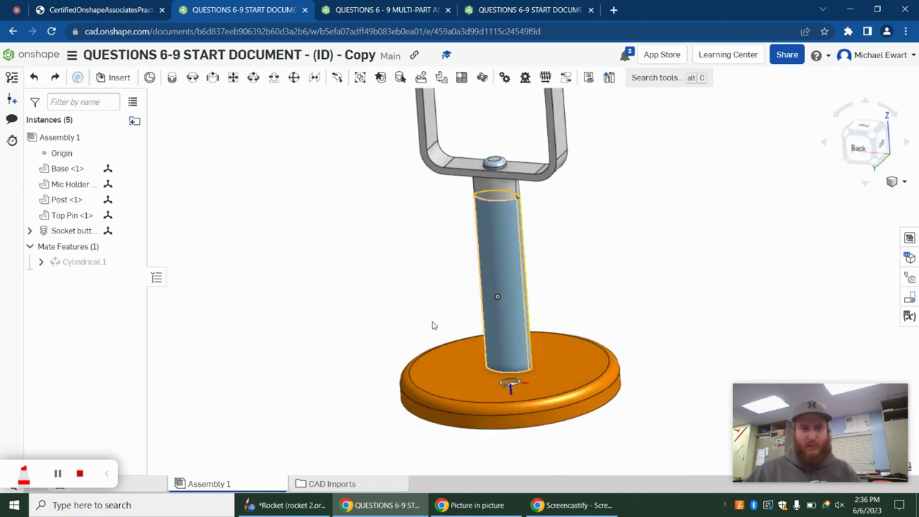
# Fix the Base, Mic Holder, Post and Top Pin instances, leaving the screw unfixed.
pyautogui.rightClick(65, 168)
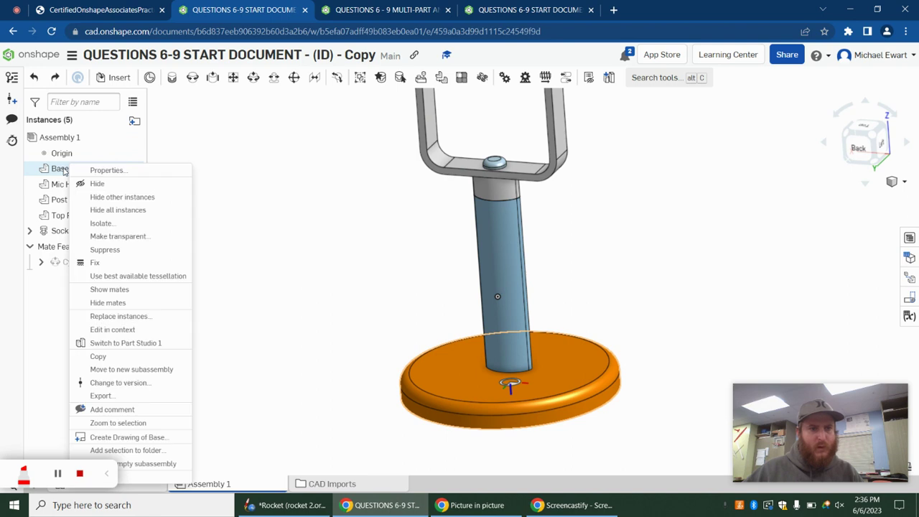
pyautogui.click(95, 264)
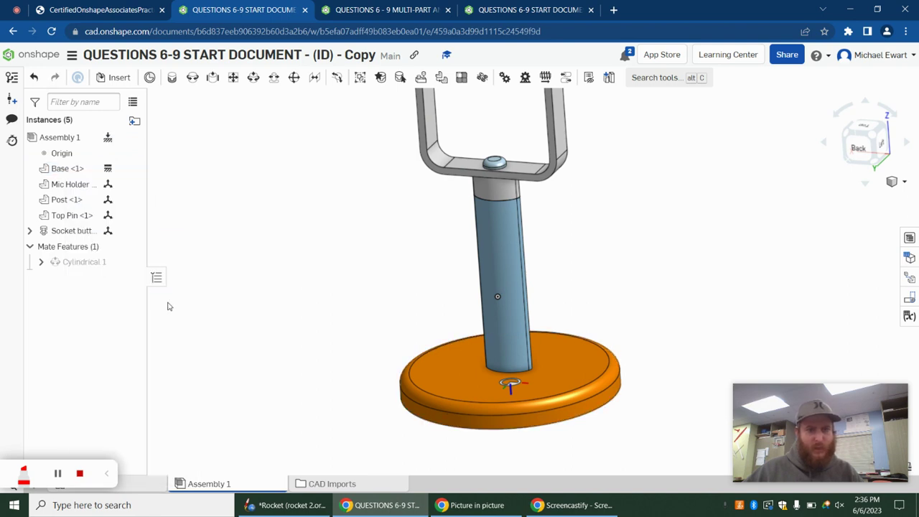
pyautogui.rightClick(62, 185)
pyautogui.click(92, 292)
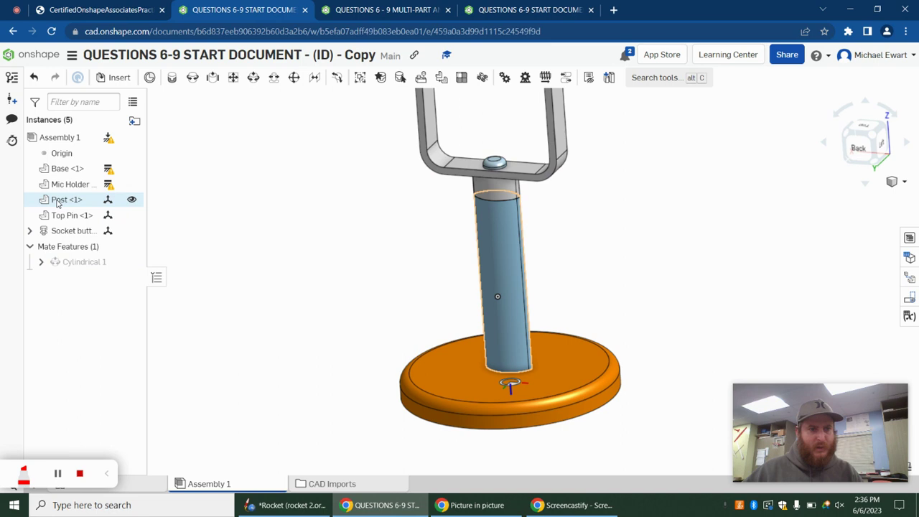
pyautogui.rightClick(59, 202)
pyautogui.click(99, 294)
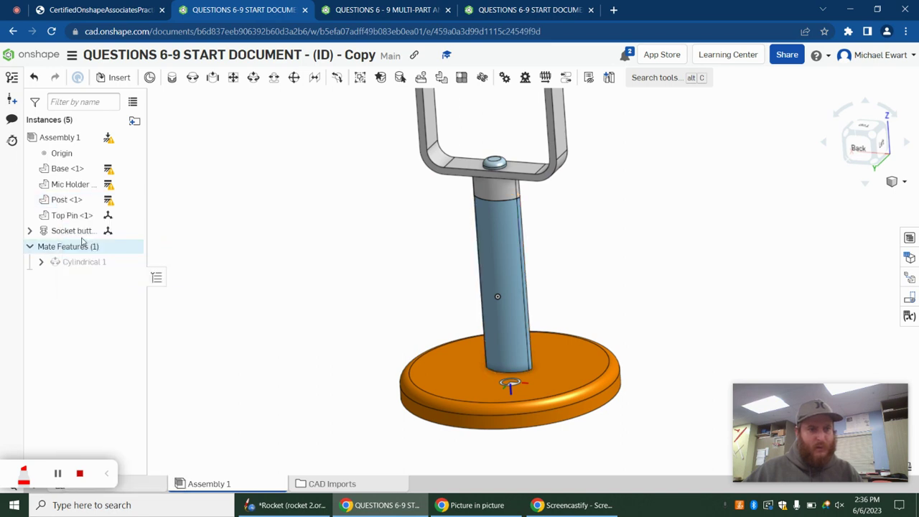
pyautogui.rightClick(71, 215)
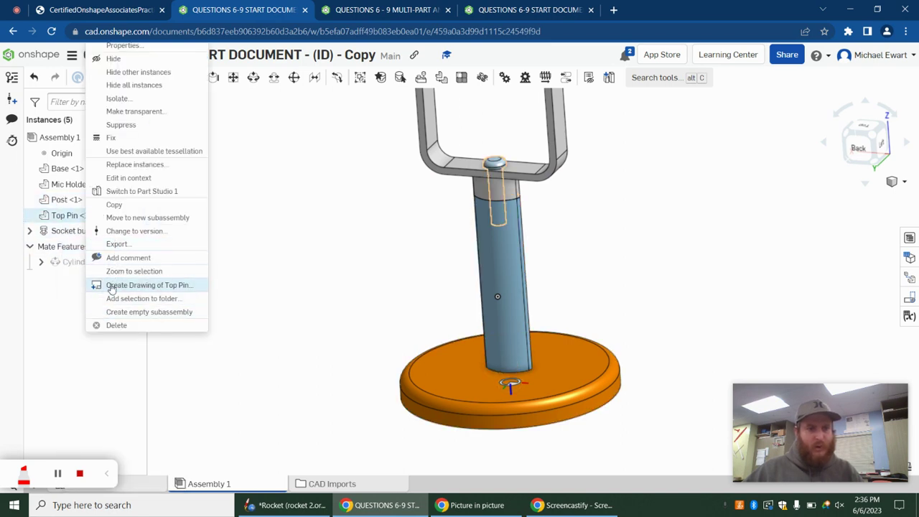
pyautogui.click(112, 138)
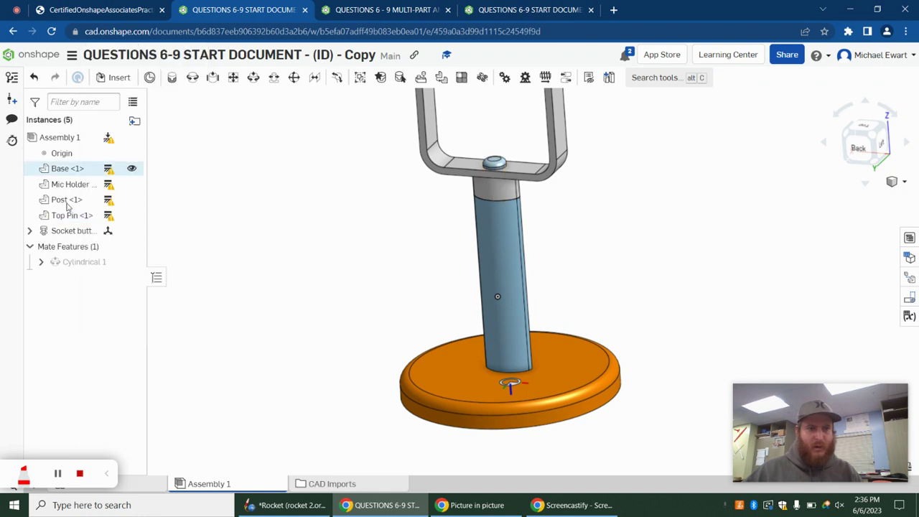
pyautogui.rightClick(63, 237)
pyautogui.click(254, 258)
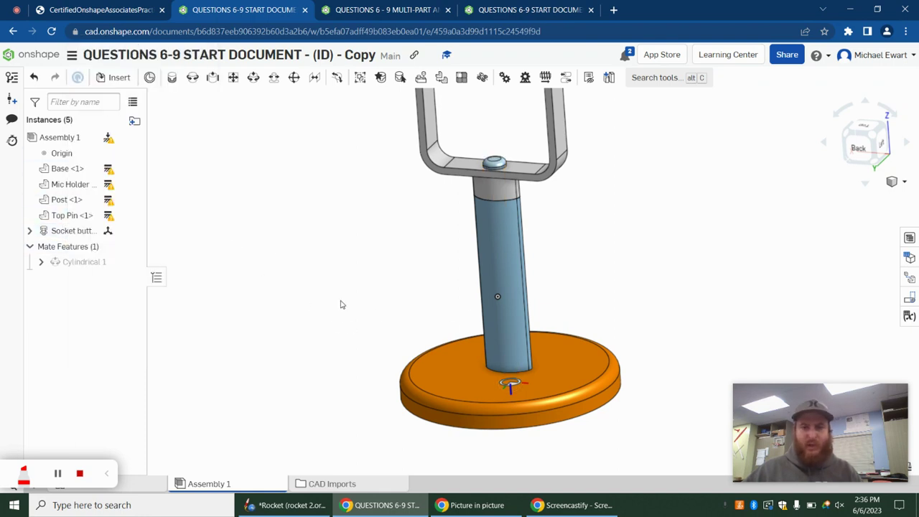
# Confirm the post stays fixed and drag the loose screw out of the base hole.
pyautogui.moveTo(342, 304); pyautogui.dragTo(459, 290, button='right')
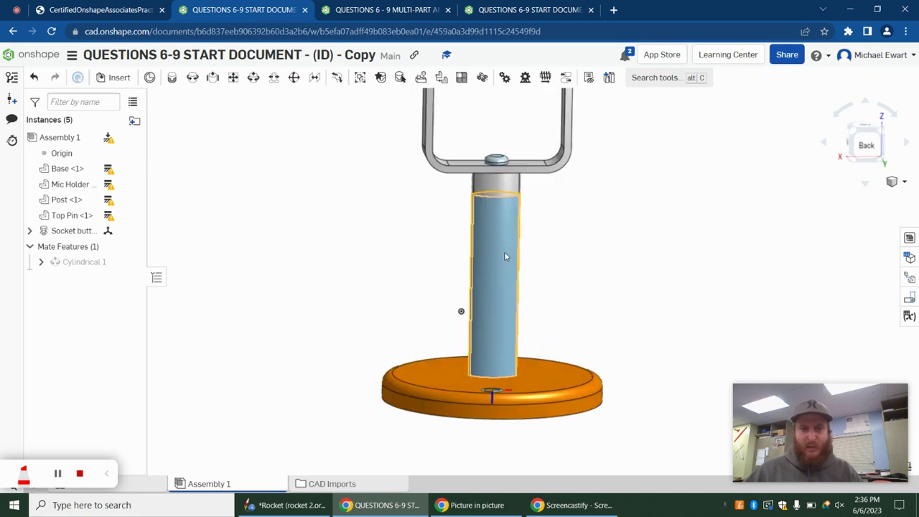
pyautogui.moveTo(504, 256); pyautogui.dragTo(501, 253)
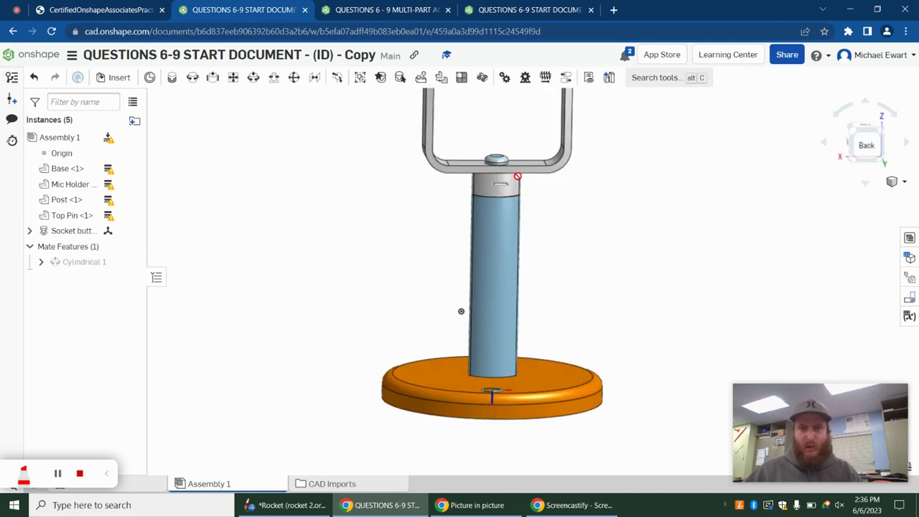
pyautogui.moveTo(392, 312); pyautogui.dragTo(431, 242, button='right')
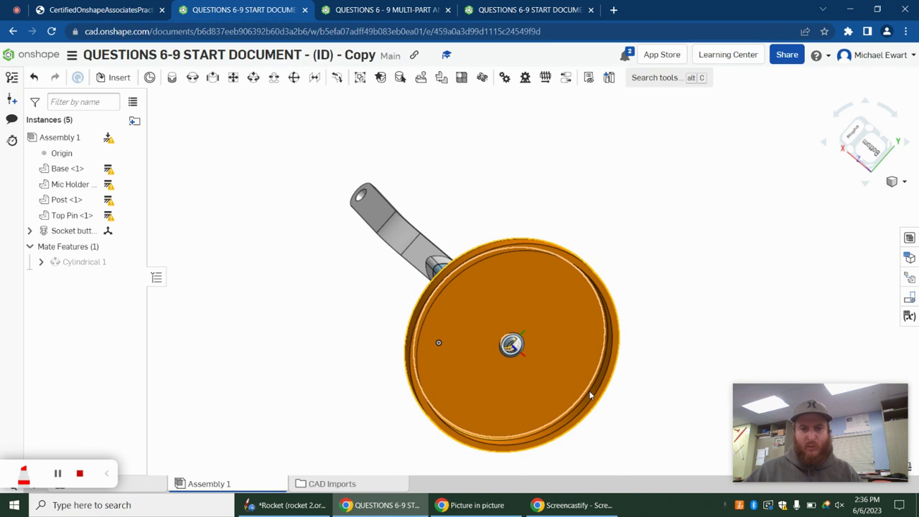
pyautogui.moveTo(512, 345); pyautogui.dragTo(557, 392)
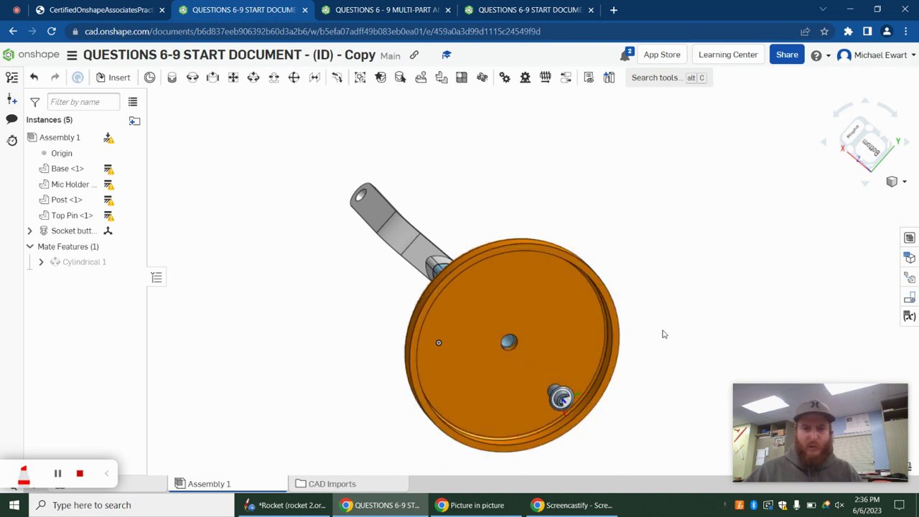
pyautogui.moveTo(665, 335); pyautogui.dragTo(768, 341, button='right')
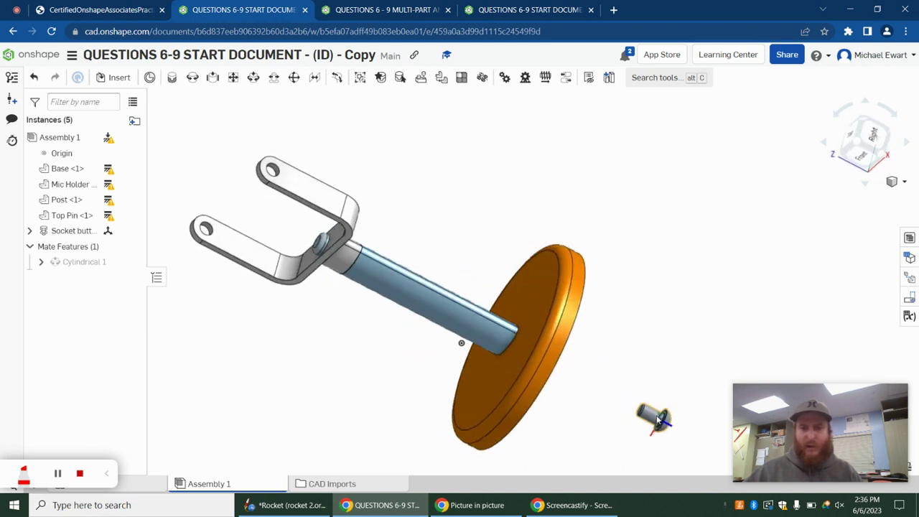
pyautogui.moveTo(659, 421); pyautogui.dragTo(640, 417)
pyautogui.moveTo(580, 419); pyautogui.dragTo(607, 364, button='right')
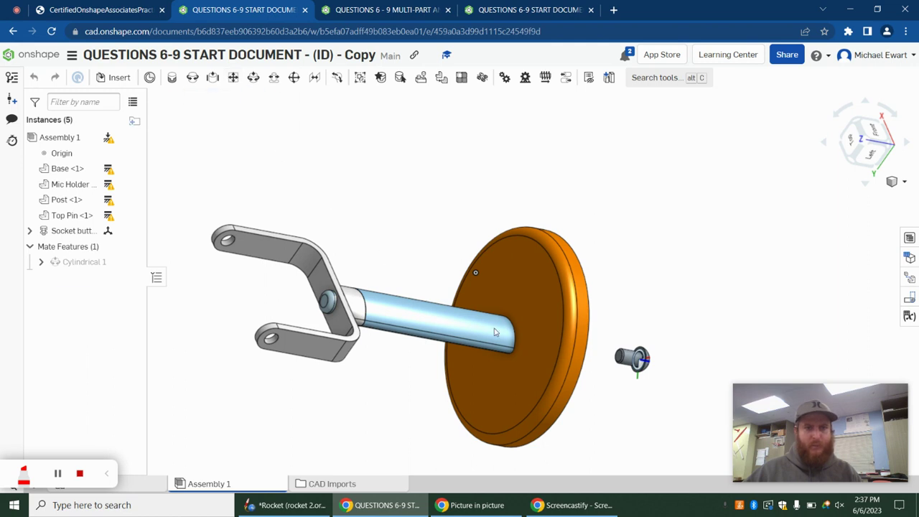
# Add a Planar mate between the screw head's connector and the base hole's connector.
pyautogui.press('p')
pyautogui.scroll(10, 642, 384)
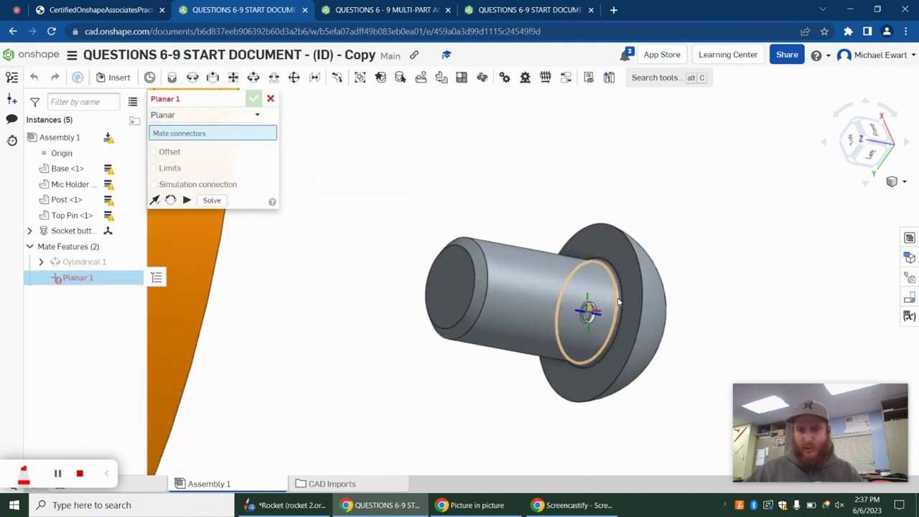
pyautogui.click(625, 260)
pyautogui.scroll(-5, 621, 260)
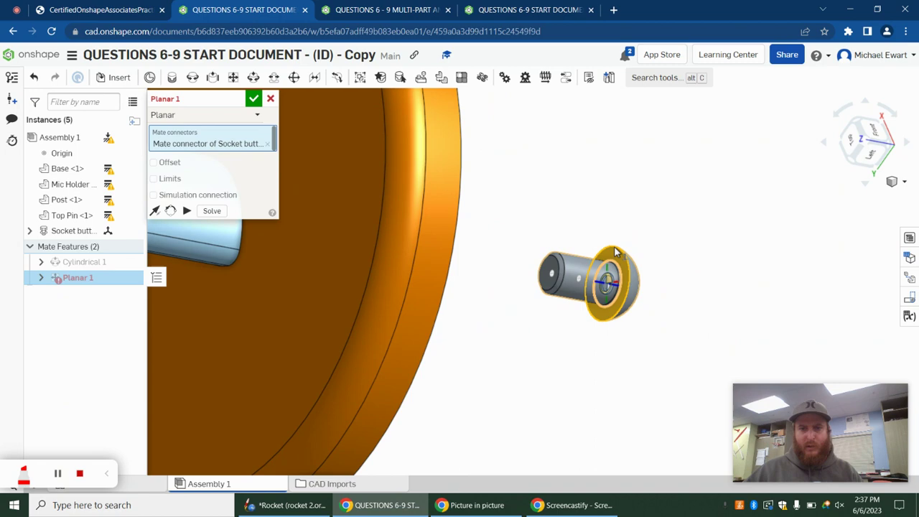
pyautogui.scroll(3, 564, 220)
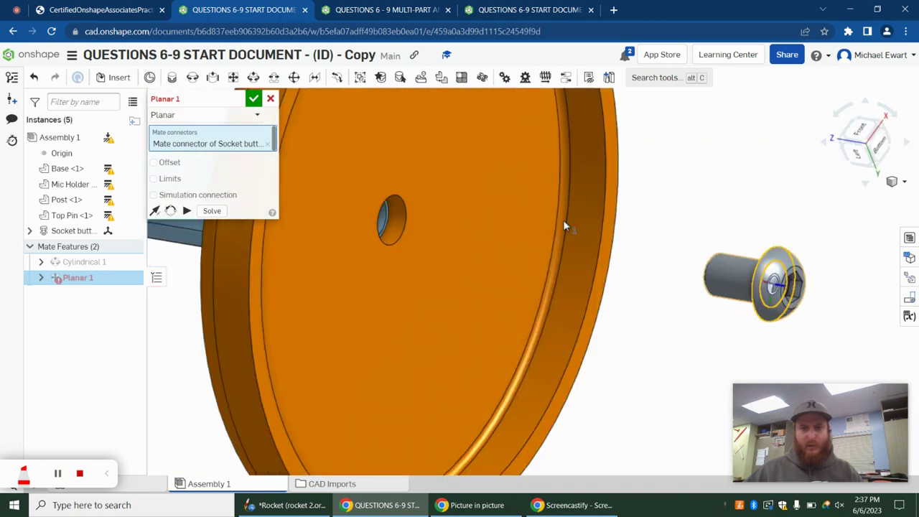
pyautogui.click(333, 219)
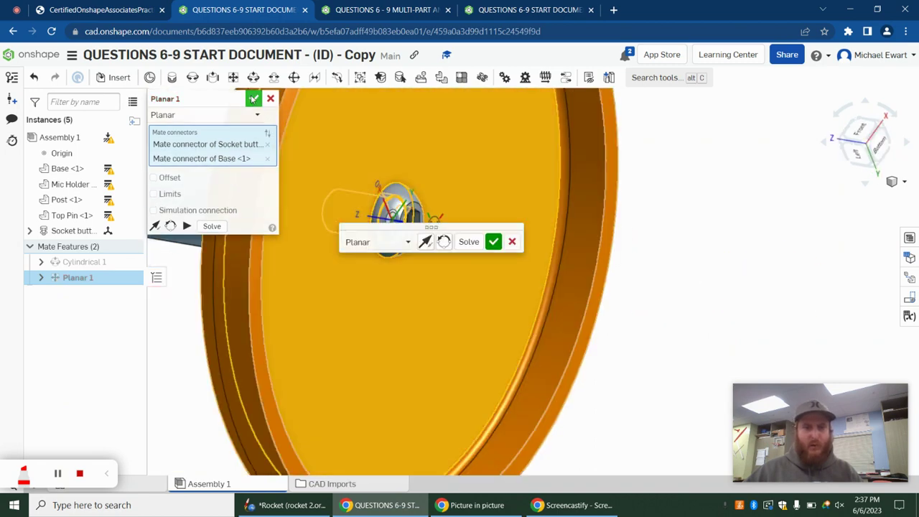
pyautogui.click(253, 99)
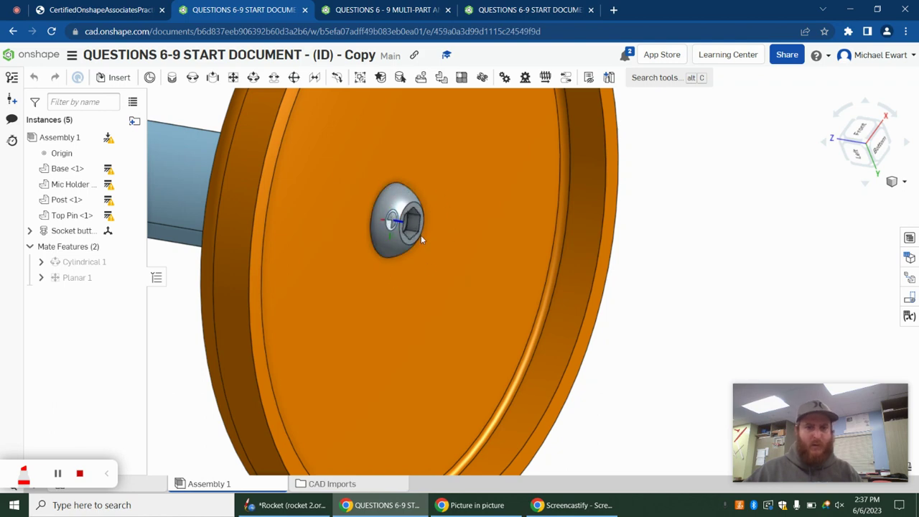
# Box-select every assembly instance and read its mass properties: 227.502 g.
pyautogui.scroll(-3, 421, 235)
pyautogui.moveTo(232, 384); pyautogui.dragTo(332, 355, button='right')
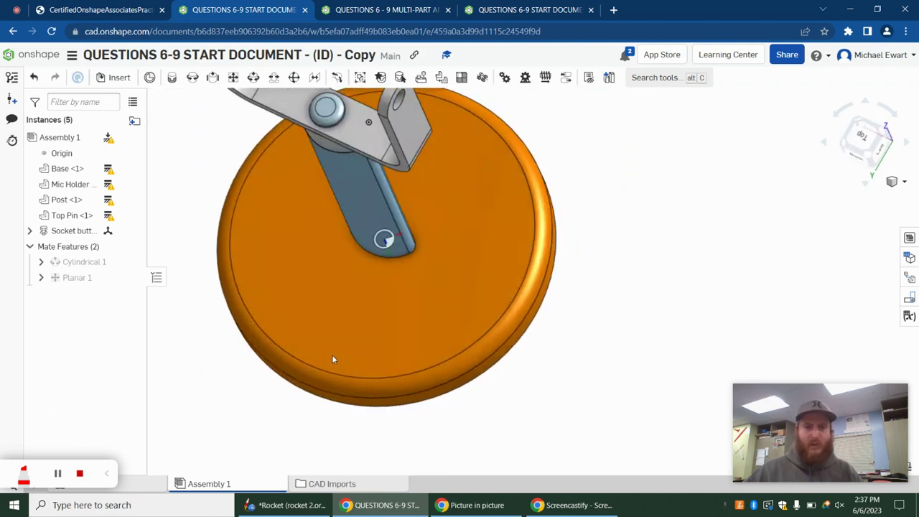
pyautogui.scroll(-3, 562, 396)
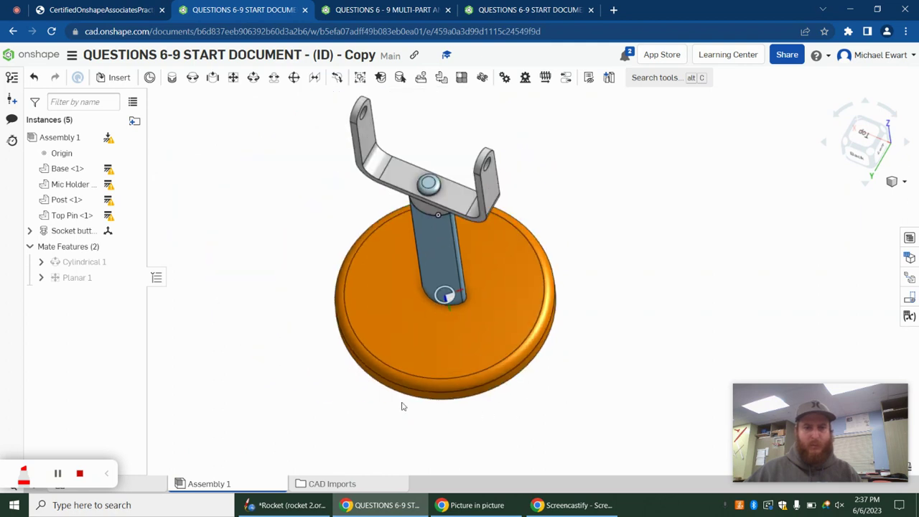
pyautogui.moveTo(110, 172)
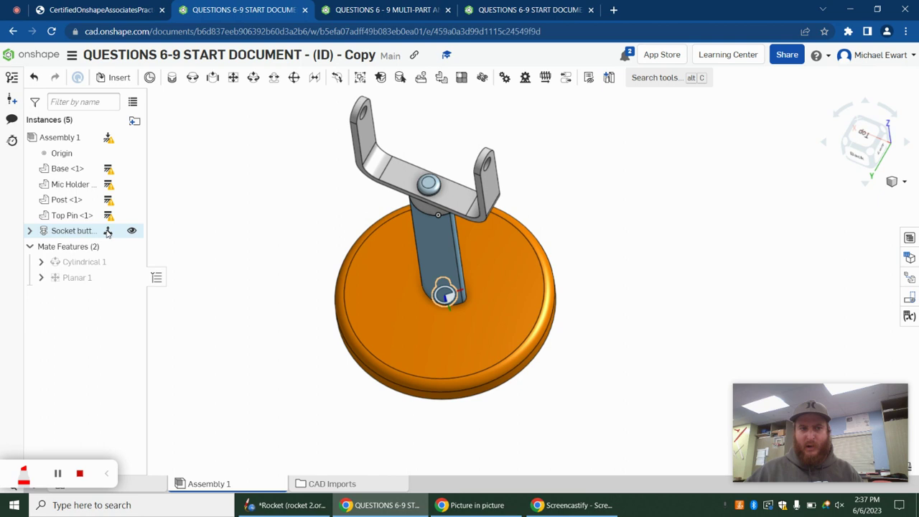
pyautogui.moveTo(191, 278); pyautogui.dragTo(201, 280, button='right')
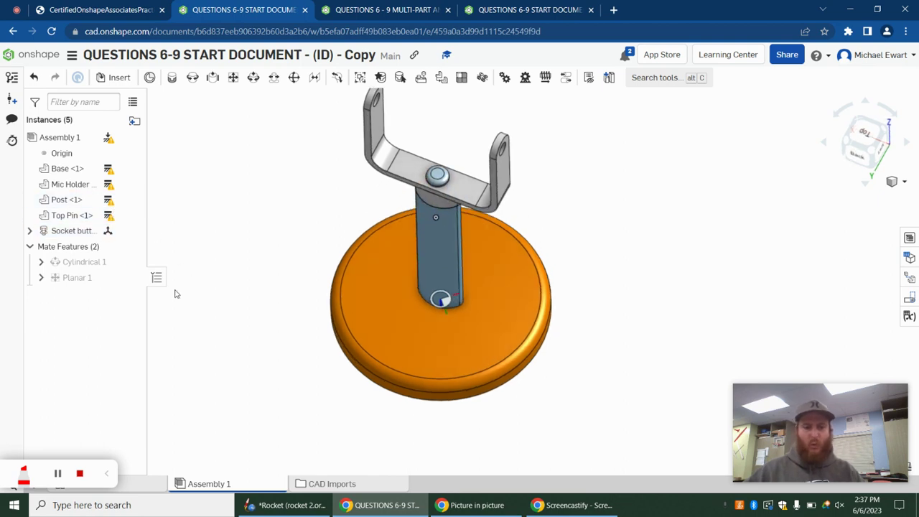
pyautogui.hotkey('shift', '7')
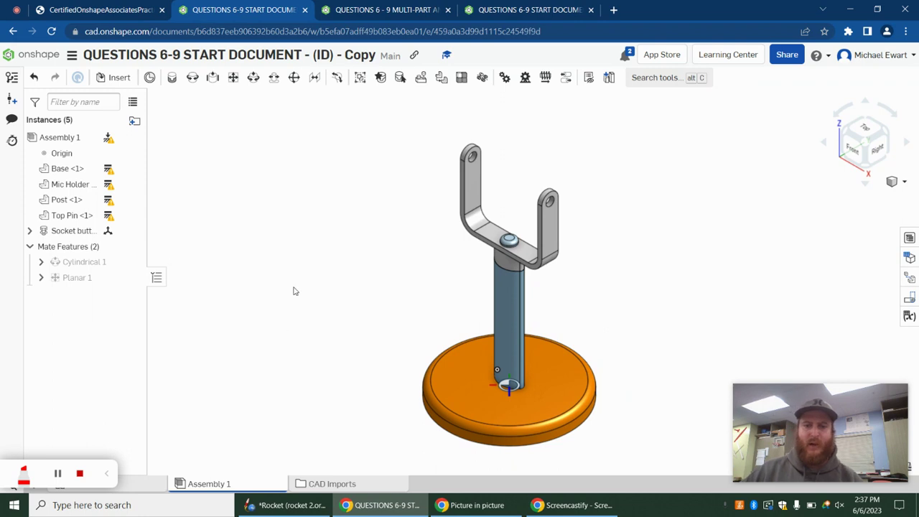
pyautogui.moveTo(293, 254); pyautogui.dragTo(237, 219, button='middle')
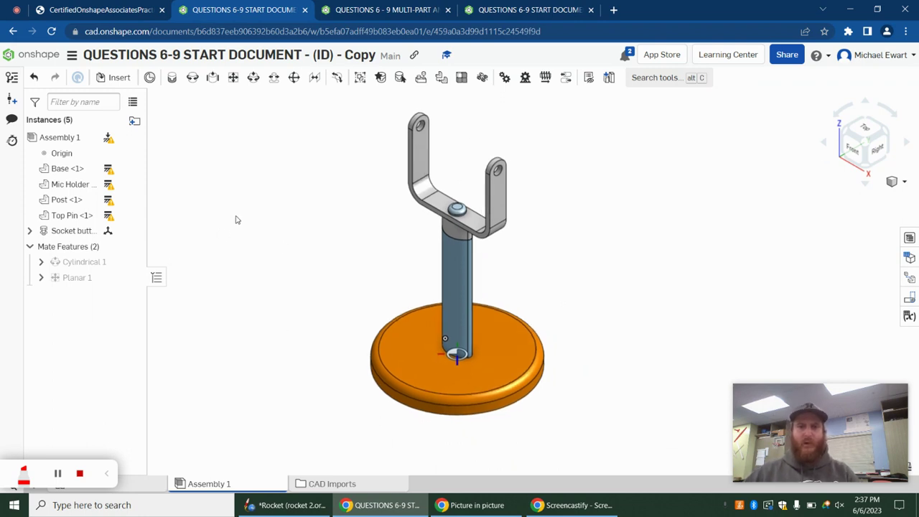
pyautogui.moveTo(283, 95); pyautogui.dragTo(627, 454)
pyautogui.moveTo(740, 468); pyautogui.dragTo(668, 439)
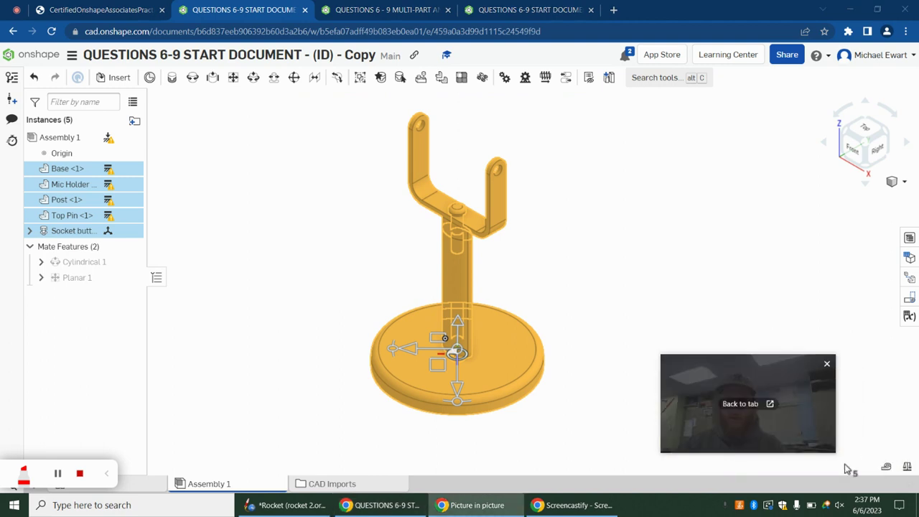
pyautogui.click(906, 467)
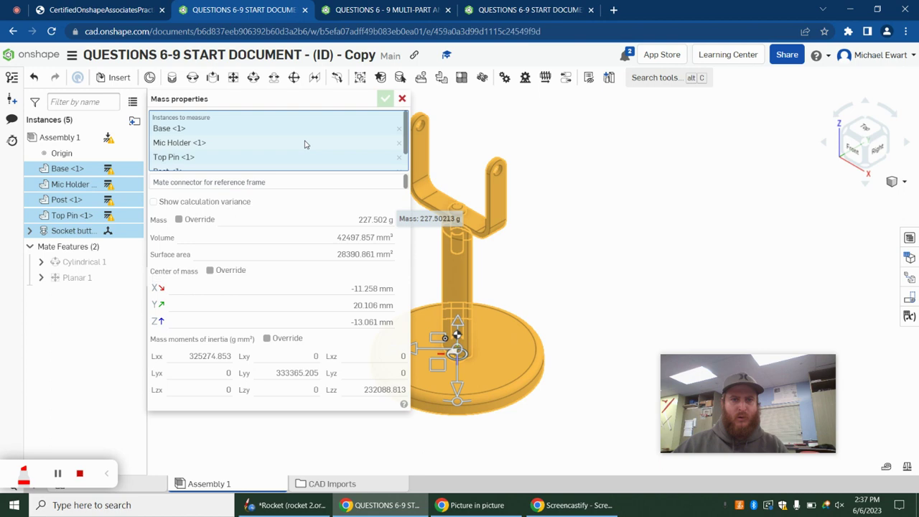
# Highlight the matching answer 227.50 in the practice-exam PDF.
pyautogui.hotkey('ctrl', '1')
pyautogui.scroll(3, 722, 219)
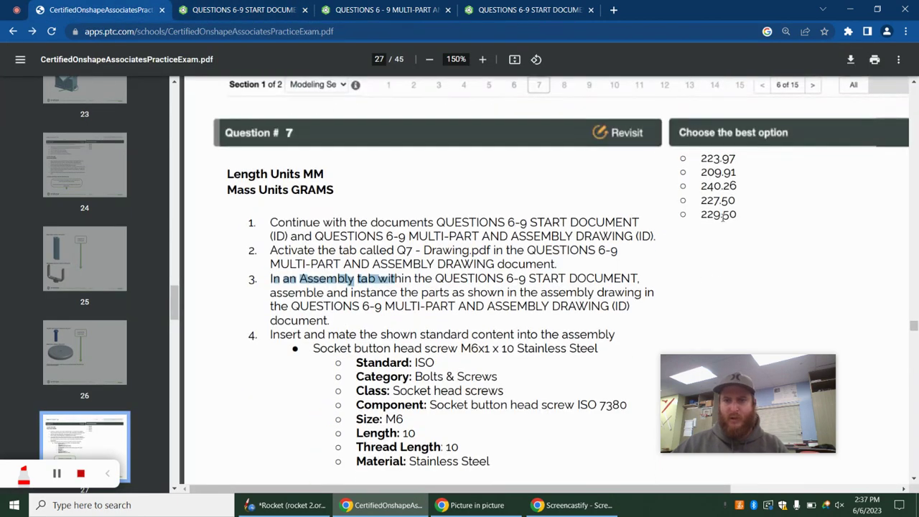
pyautogui.moveTo(701, 202); pyautogui.dragTo(743, 204)
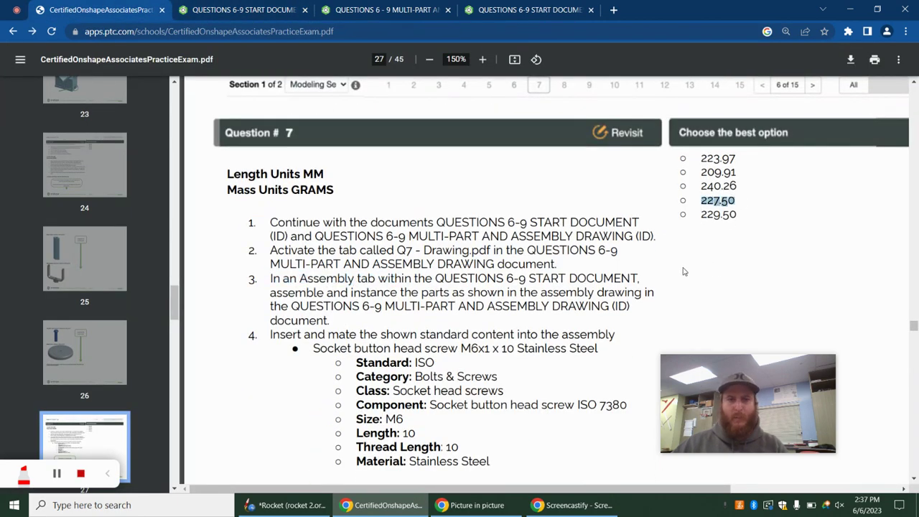
pyautogui.scroll(-10, 682, 271)
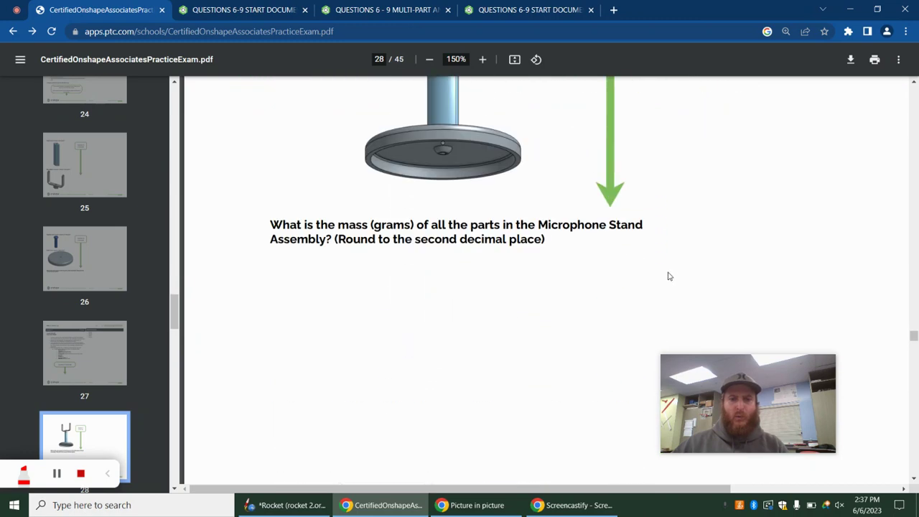
# Review Question 8's four listed edits: the base, the post, the Top Pin length and the Top Pin fillet.
pyautogui.scroll(-10, 668, 277)
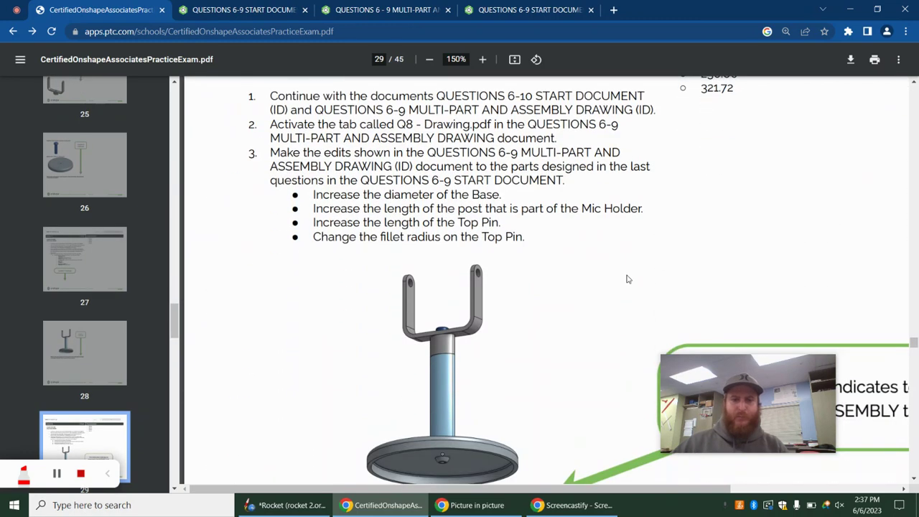
pyautogui.scroll(-1, 626, 284)
pyautogui.scroll(2, 625, 284)
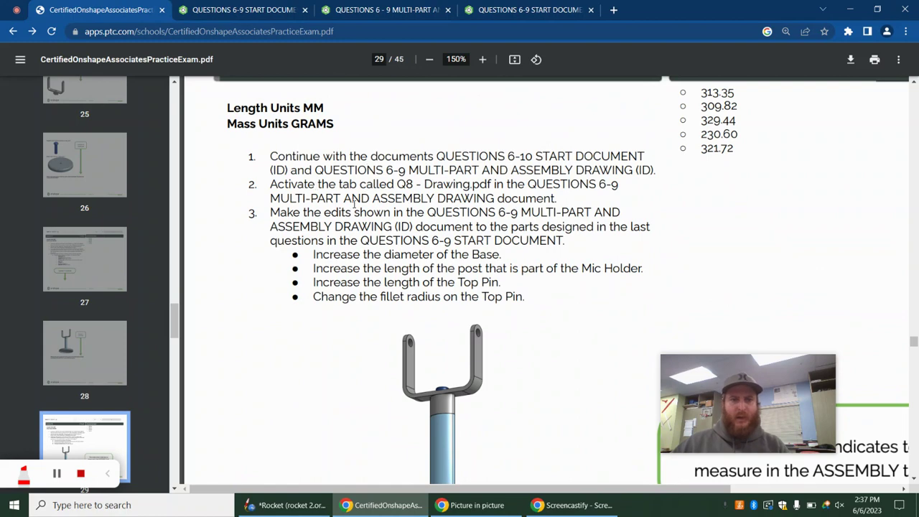
pyautogui.scroll(-1, 391, 221)
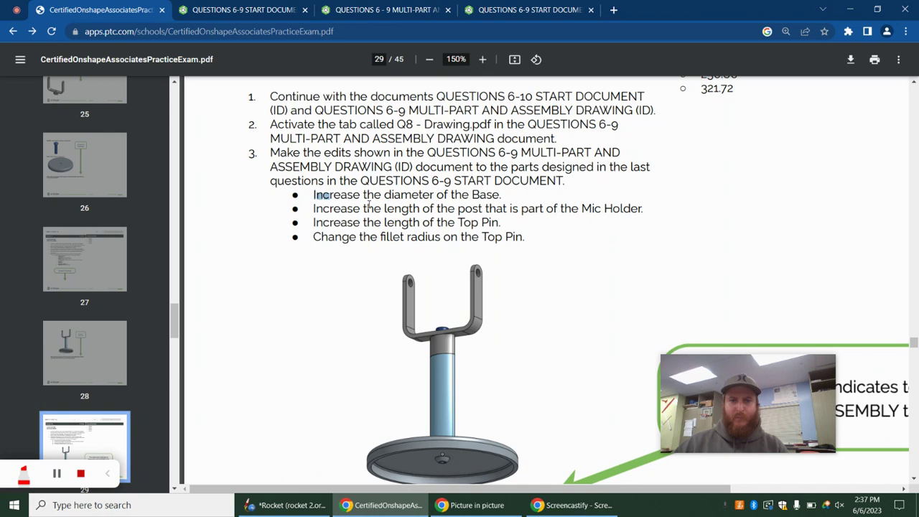
pyautogui.moveTo(369, 206); pyautogui.dragTo(522, 243)
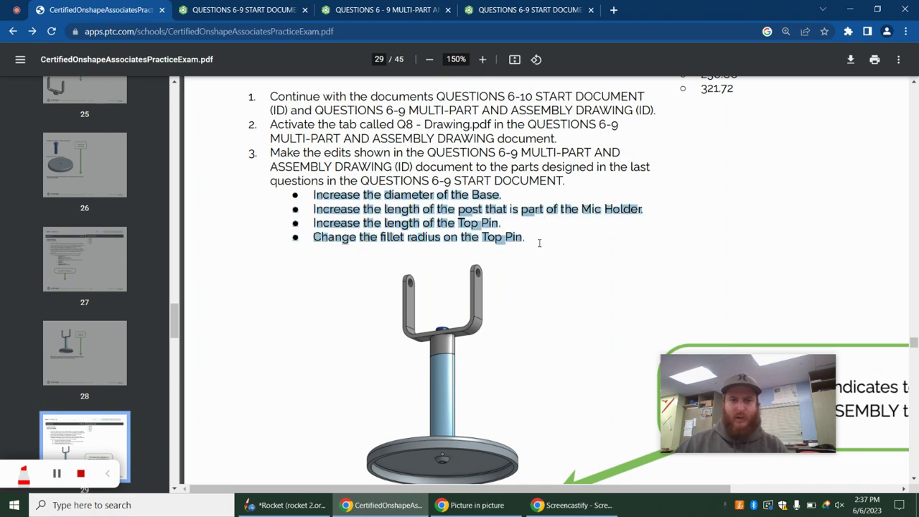
pyautogui.click(353, 187)
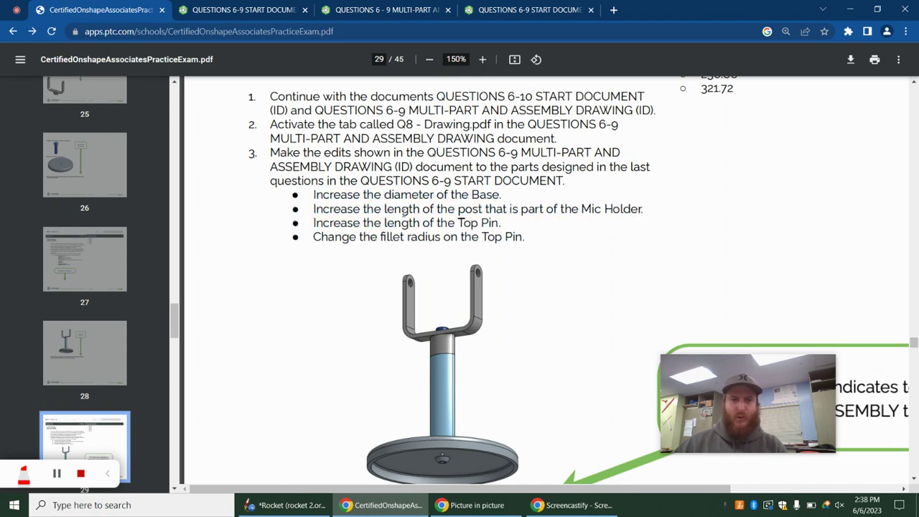
# Page through the Q8 drawing to the Base sheet showing the Ø110.00 diameter.
pyautogui.click(392, 10)
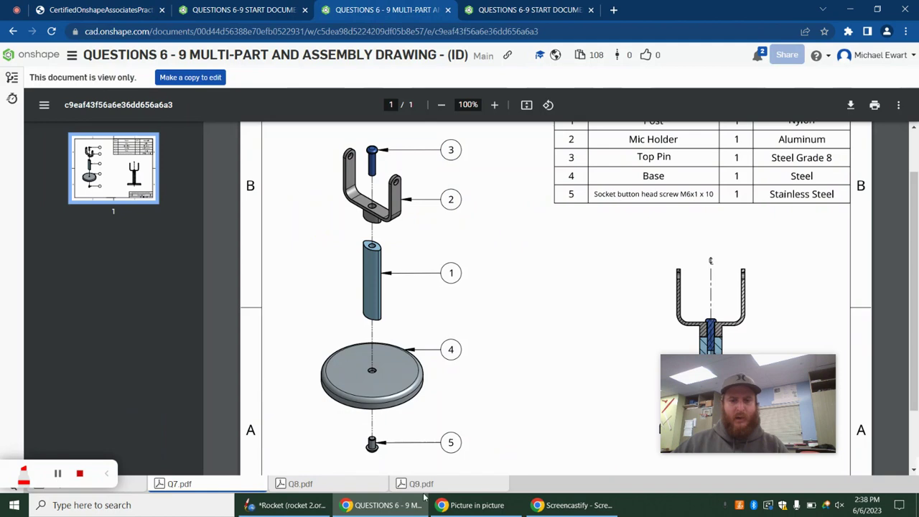
pyautogui.click(299, 484)
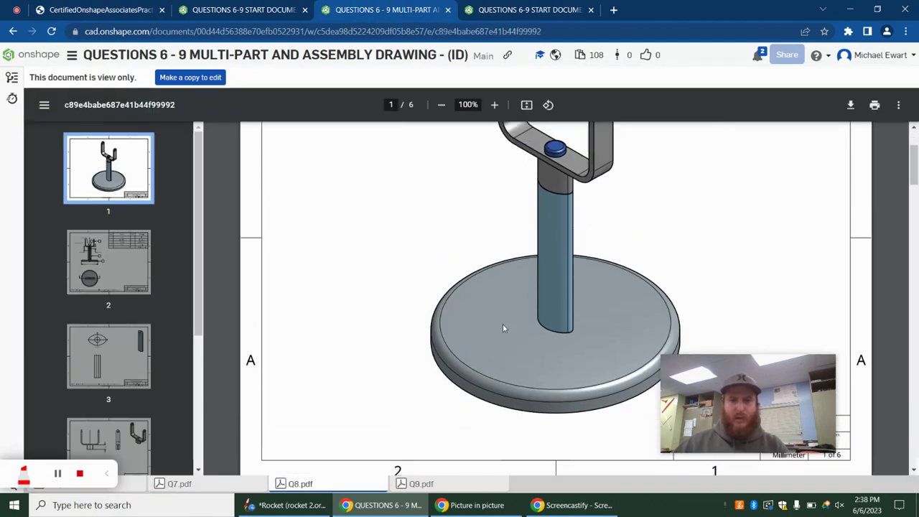
pyautogui.scroll(-5, 503, 328)
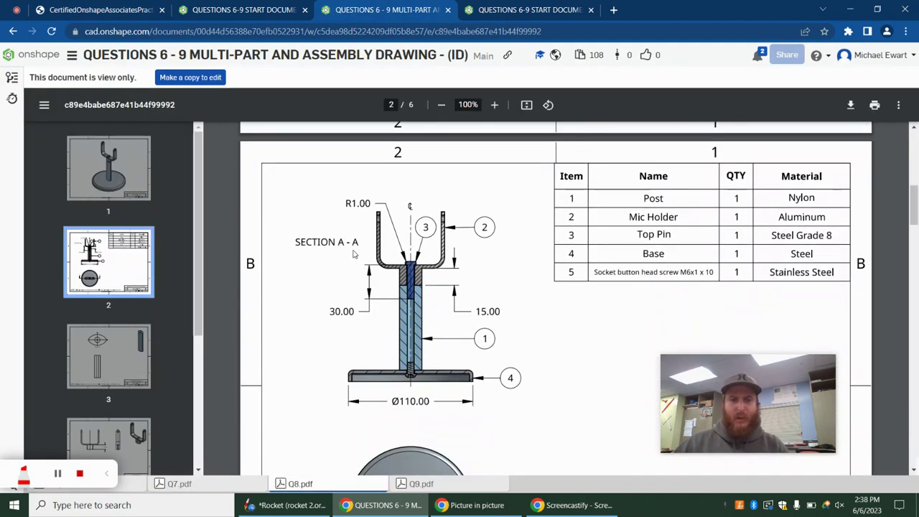
pyautogui.scroll(-1, 394, 246)
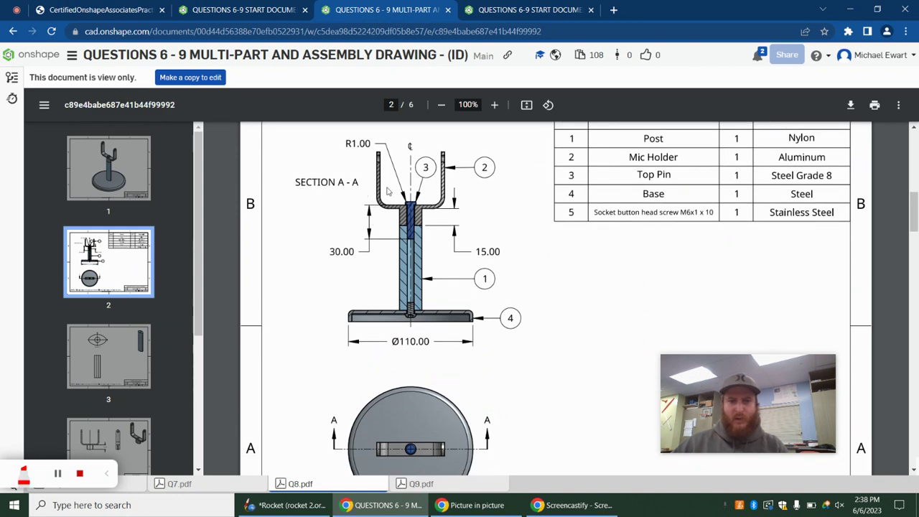
pyautogui.scroll(-12, 434, 258)
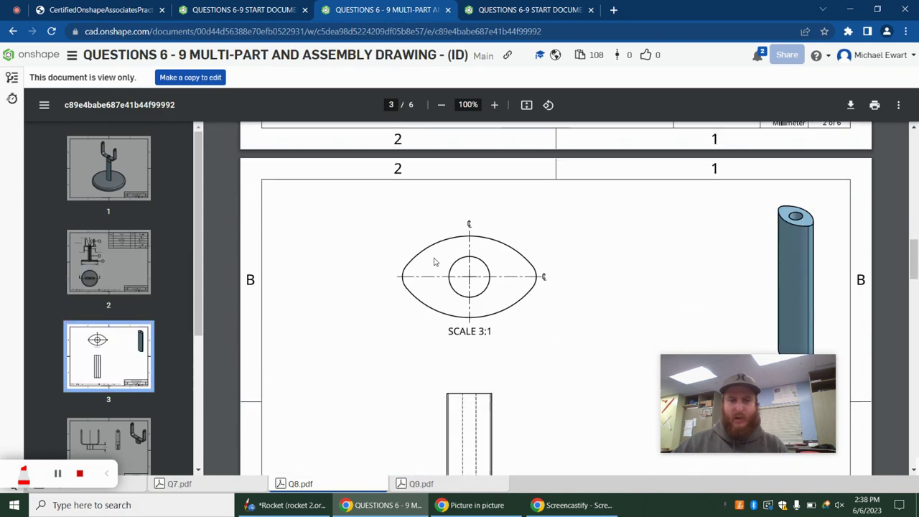
pyautogui.scroll(2, 438, 231)
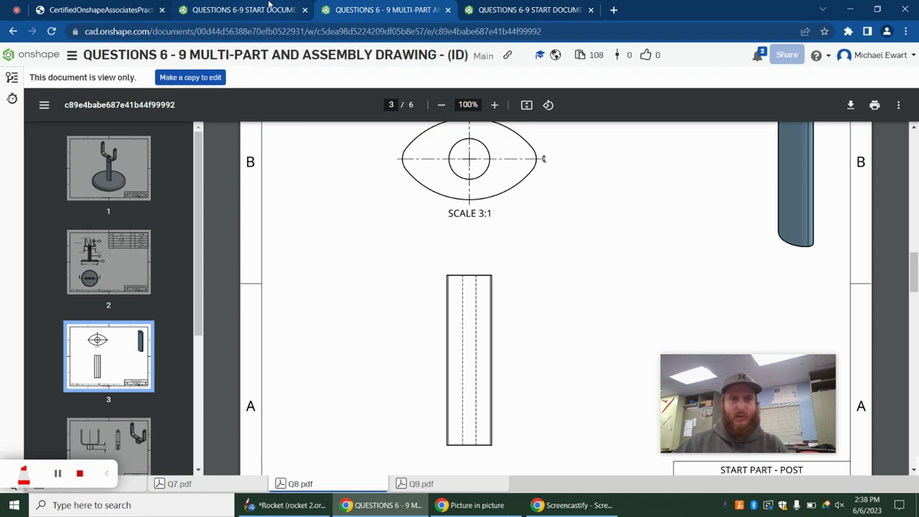
pyautogui.click(95, 10)
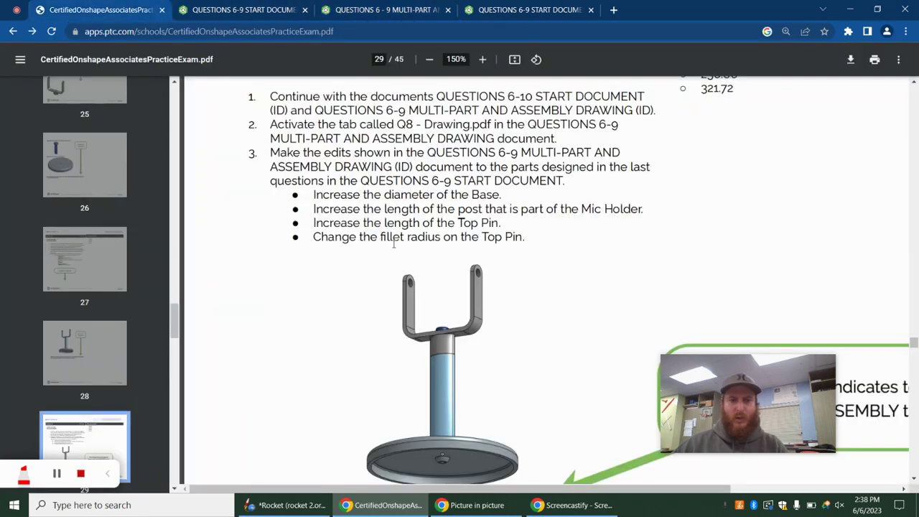
pyautogui.click(347, 9)
pyautogui.scroll(-10, 493, 331)
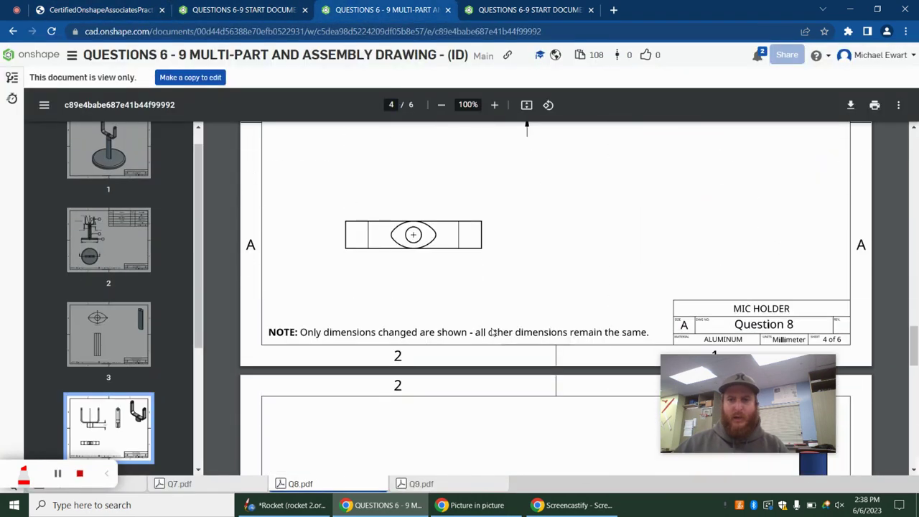
pyautogui.scroll(-15, 493, 332)
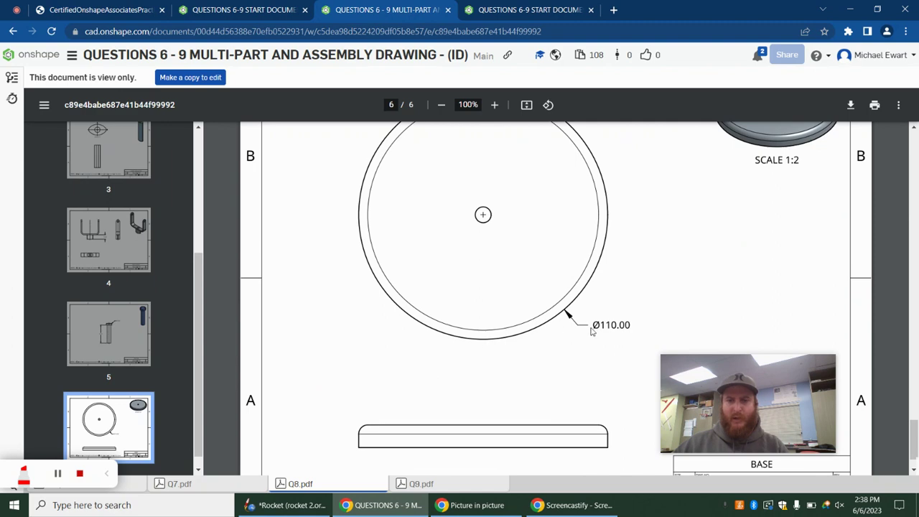
pyautogui.scroll(2, 592, 331)
# In the START DOCUMENT Part Studio, locate Sketch 7, the Base profile sketch.
pyautogui.click(216, 10)
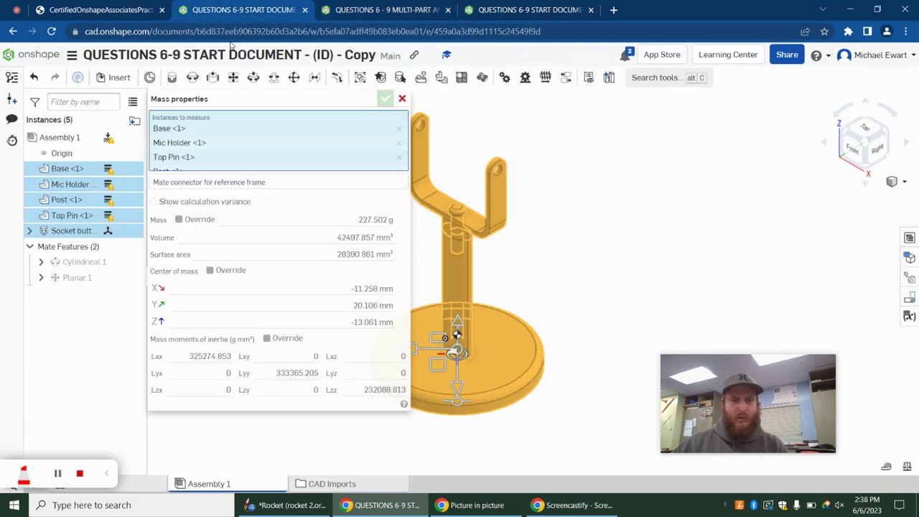
pyautogui.click(401, 99)
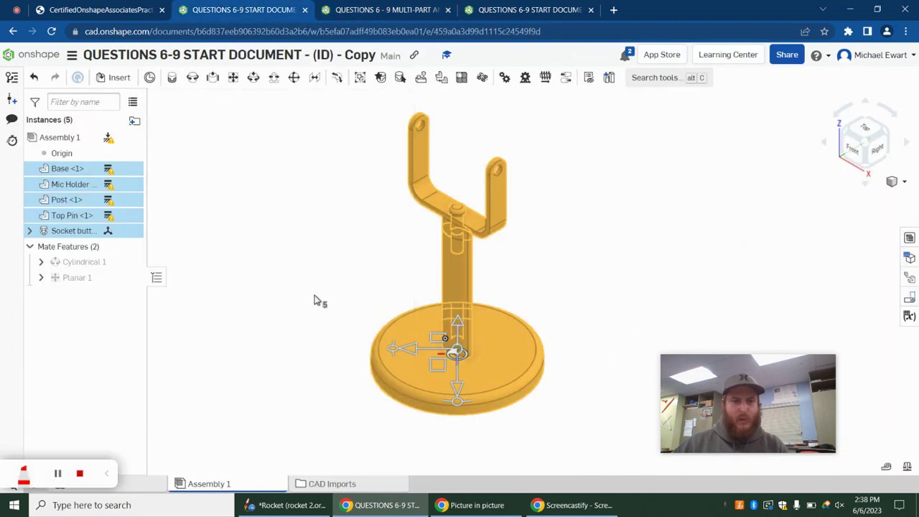
pyautogui.click(150, 489)
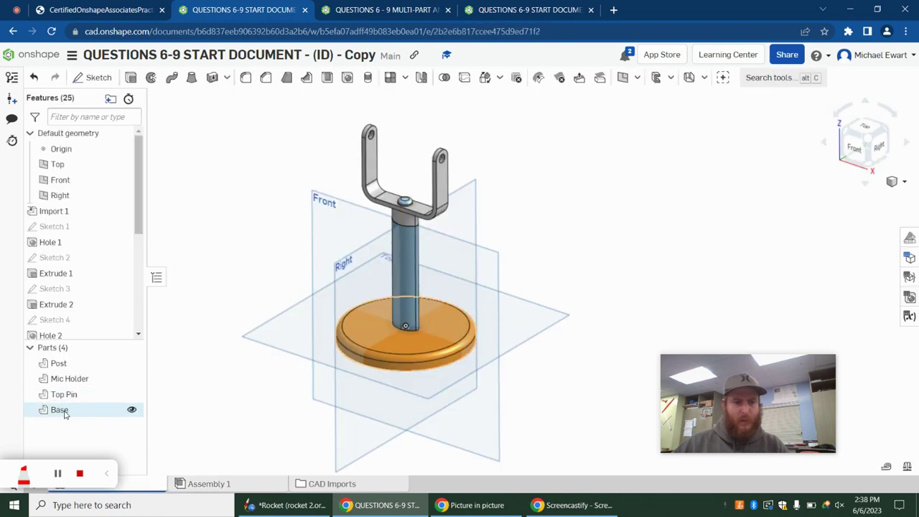
pyautogui.click(61, 410)
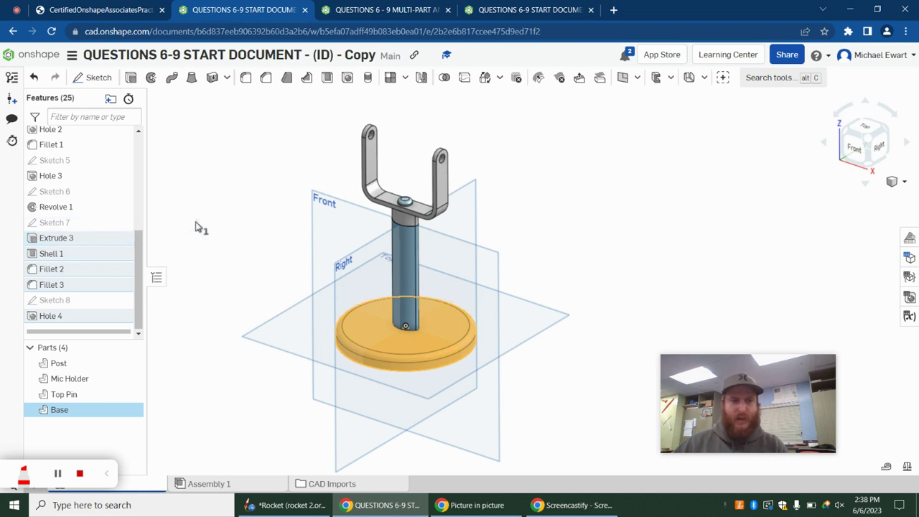
pyautogui.click(82, 227)
# Change Sketch 7's Ø90 base diameter to 110 and go back to the Q8 drawing.
pyautogui.doubleClick(82, 227)
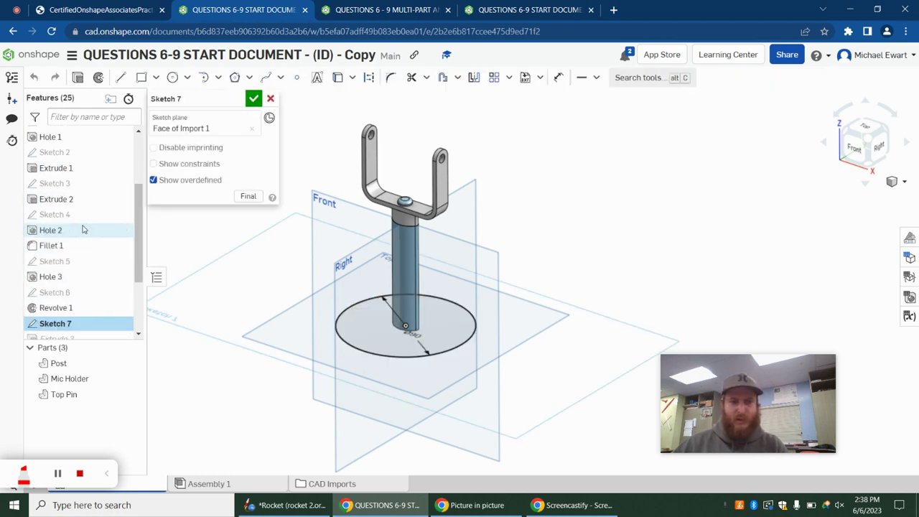
pyautogui.press('n')
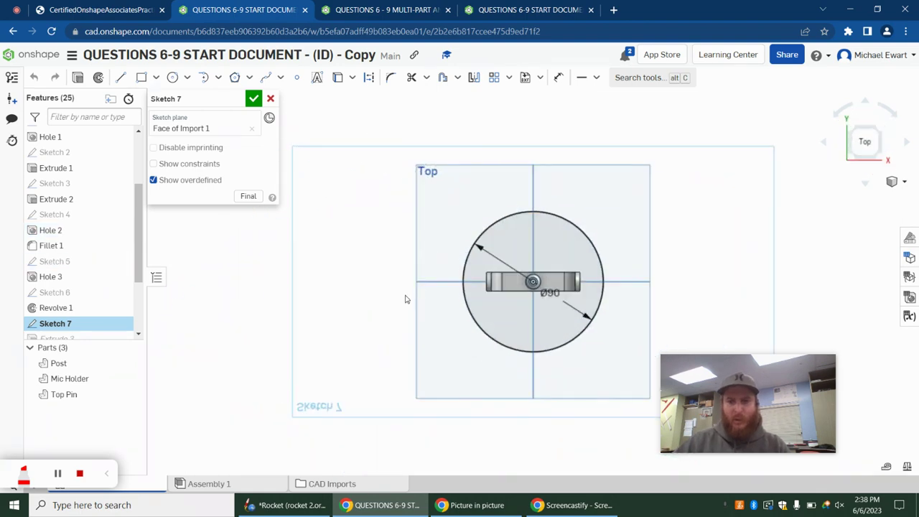
pyautogui.moveTo(589, 238); pyautogui.dragTo(607, 201)
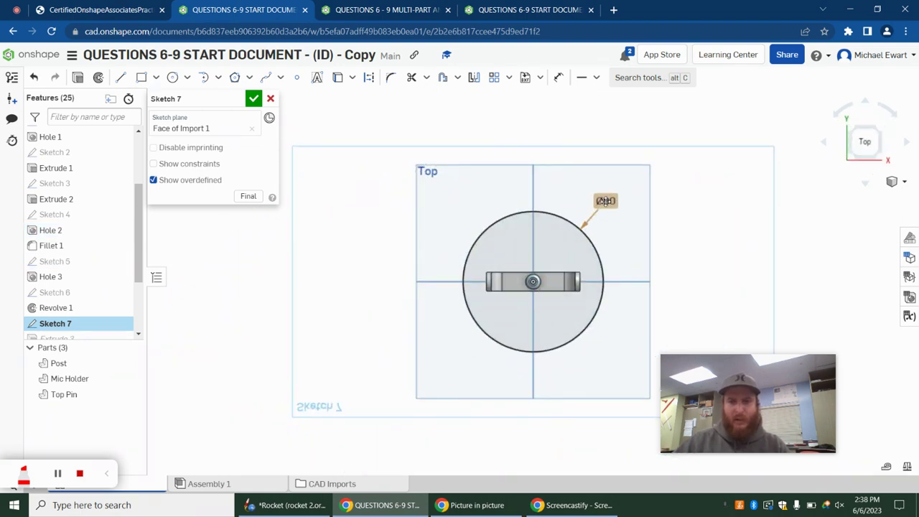
pyautogui.doubleClick(607, 201)
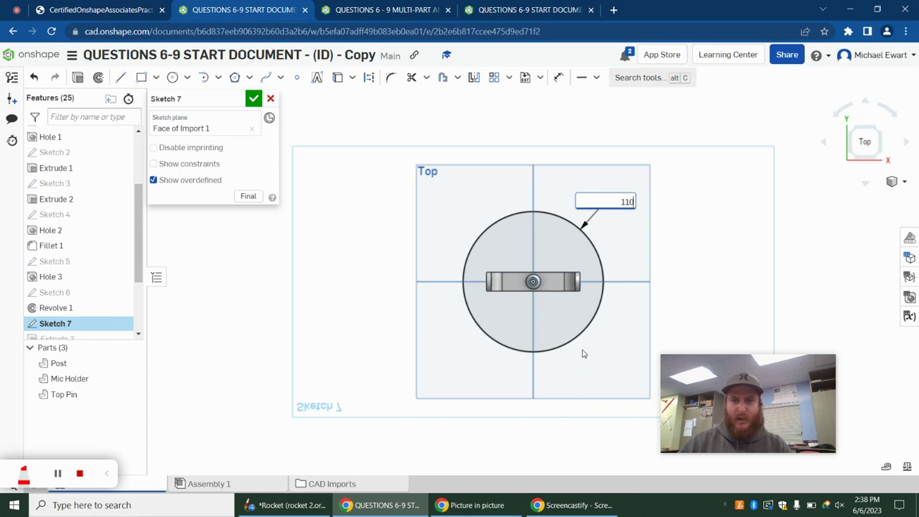
pyautogui.write('110')
pyautogui.press('Return')
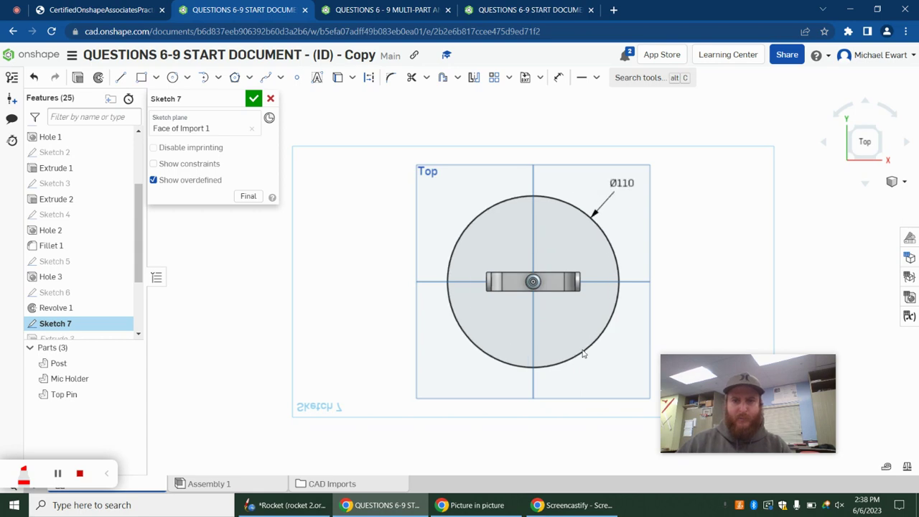
pyautogui.click(255, 99)
pyautogui.click(381, 9)
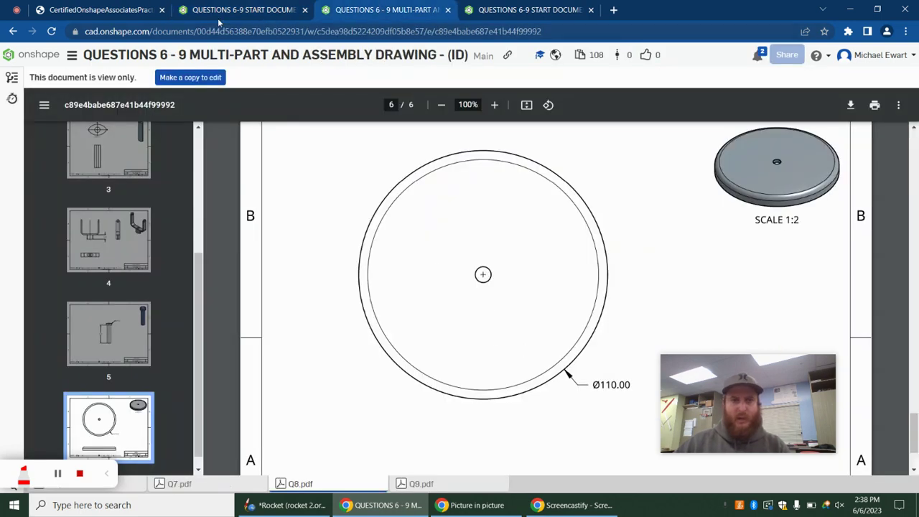
# Check the Q8 drawing's post and Top Pin sheets, then select the Mic Holder in the Part Studio.
pyautogui.click(114, 9)
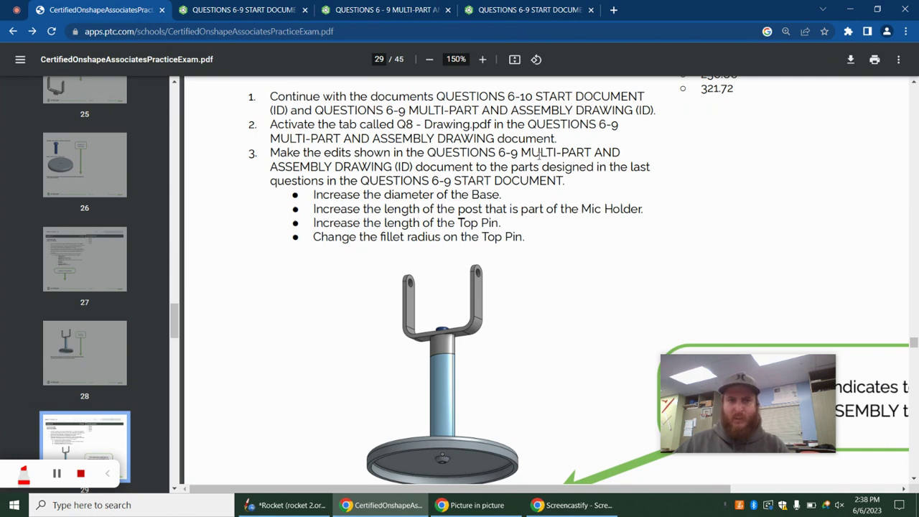
pyautogui.click(381, 9)
pyautogui.scroll(15, 482, 244)
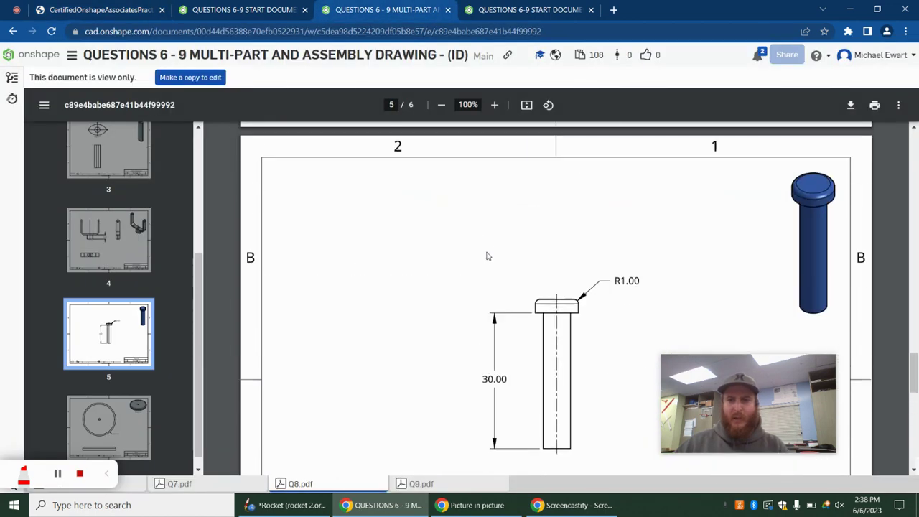
pyautogui.scroll(3, 484, 263)
pyautogui.scroll(-3, 485, 263)
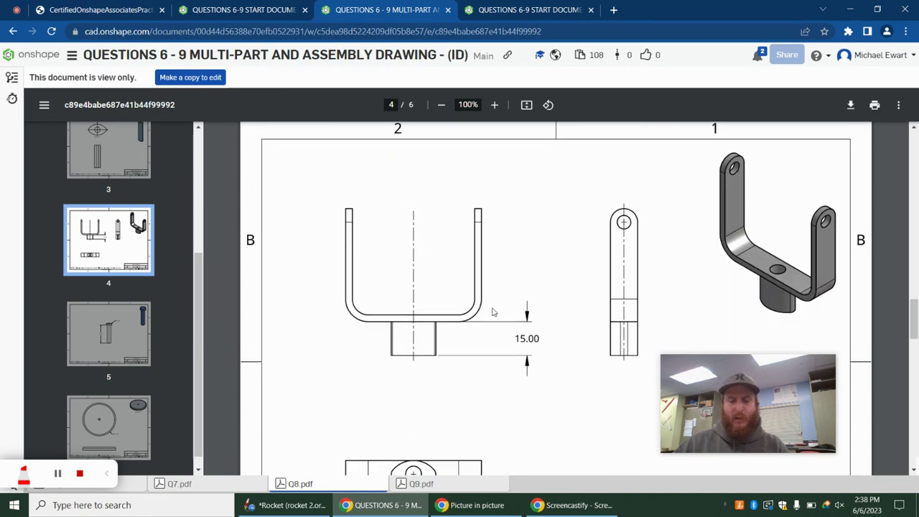
pyautogui.click(245, 9)
pyautogui.click(83, 381)
pyautogui.moveTo(180, 381); pyautogui.dragTo(211, 349, button='right')
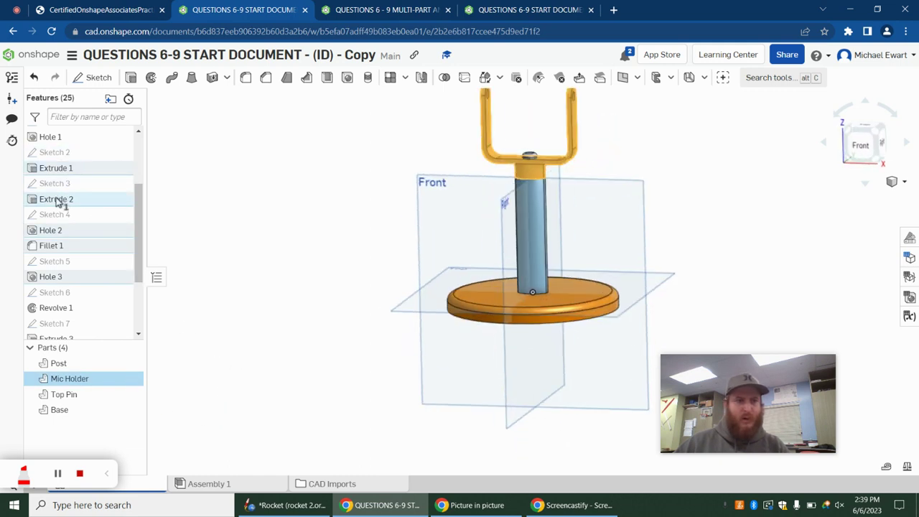
# Change Extrude 1's depth from 10 mm to 15 mm to lengthen the Mic Holder post.
pyautogui.click(223, 248)
pyautogui.click(71, 170)
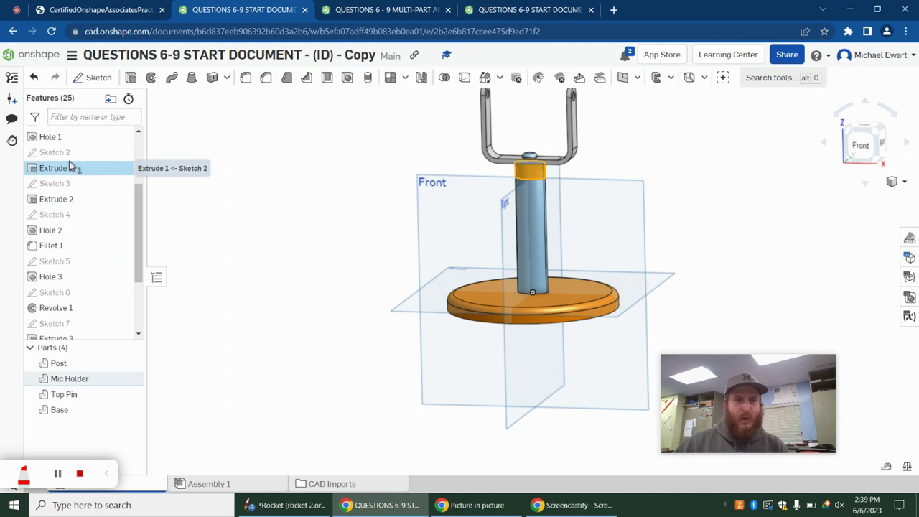
pyautogui.click(260, 217)
pyautogui.click(64, 154)
pyautogui.doubleClick(63, 154)
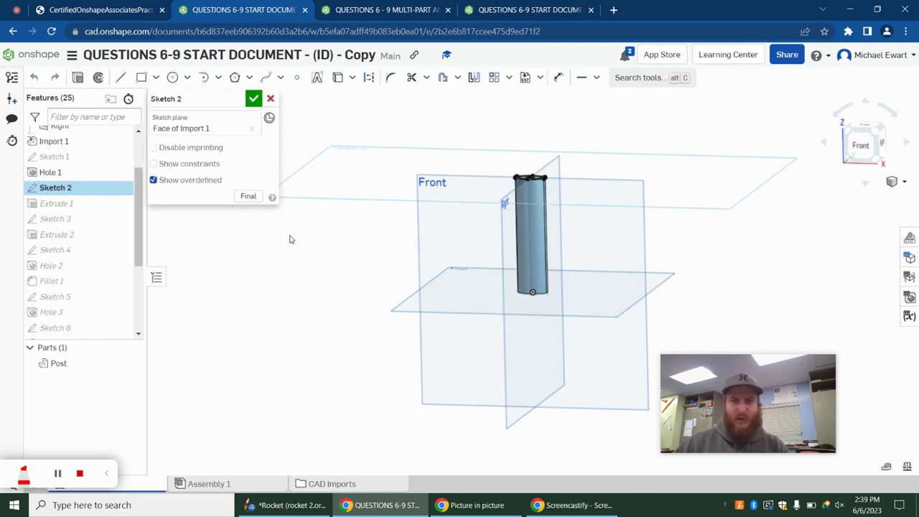
pyautogui.moveTo(290, 238); pyautogui.dragTo(288, 275, button='right')
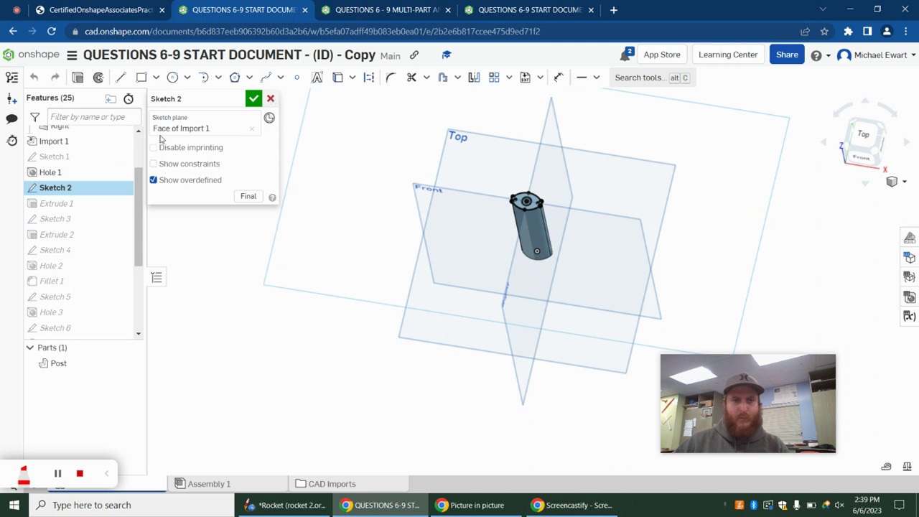
pyautogui.doubleClick(82, 203)
pyautogui.moveTo(211, 314); pyautogui.dragTo(230, 271, button='right')
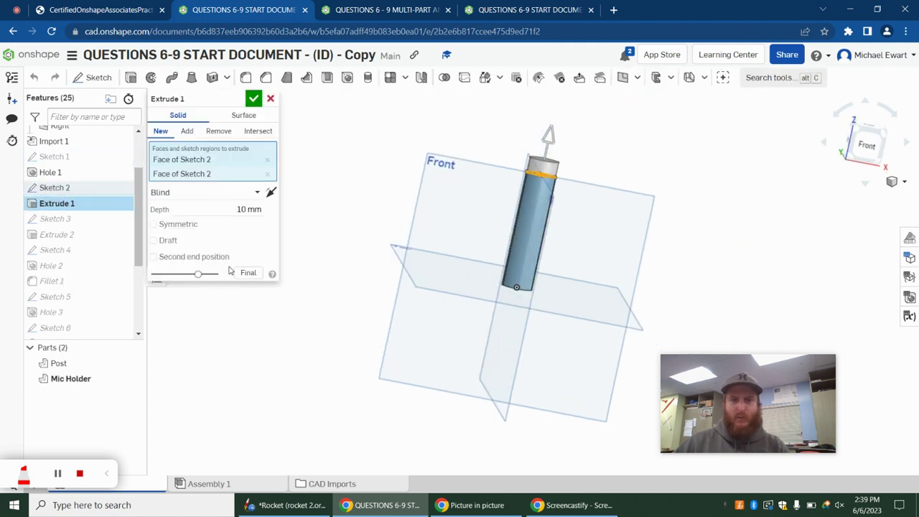
pyautogui.scroll(3, 535, 184)
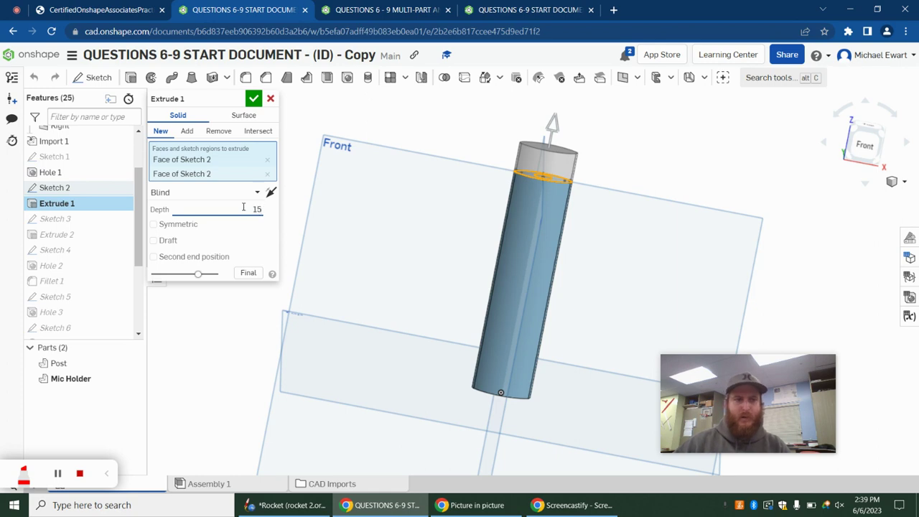
pyautogui.press('Return')
pyautogui.click(254, 98)
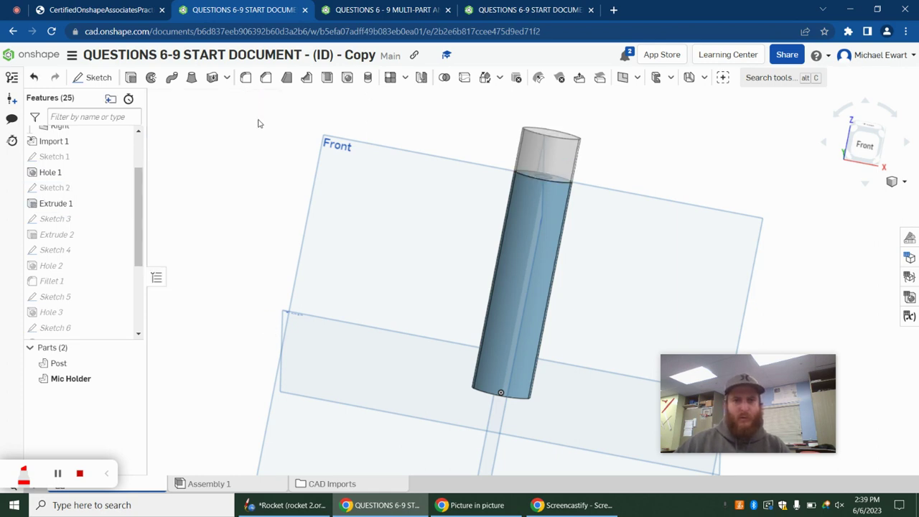
pyautogui.scroll(-3, 269, 245)
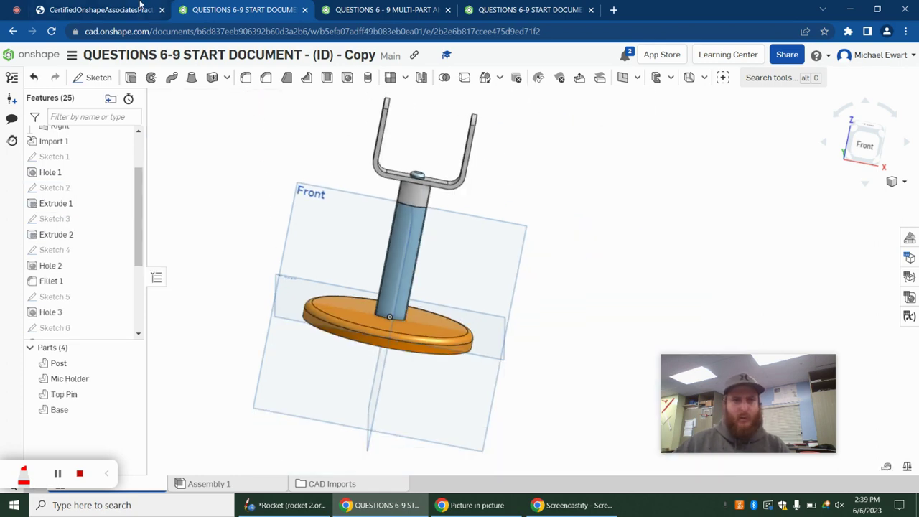
pyautogui.click(107, 10)
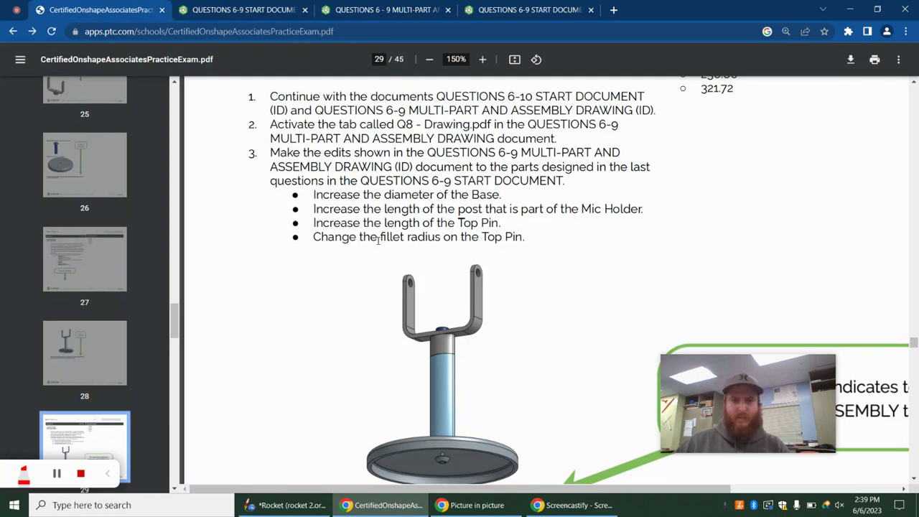
pyautogui.click(382, 8)
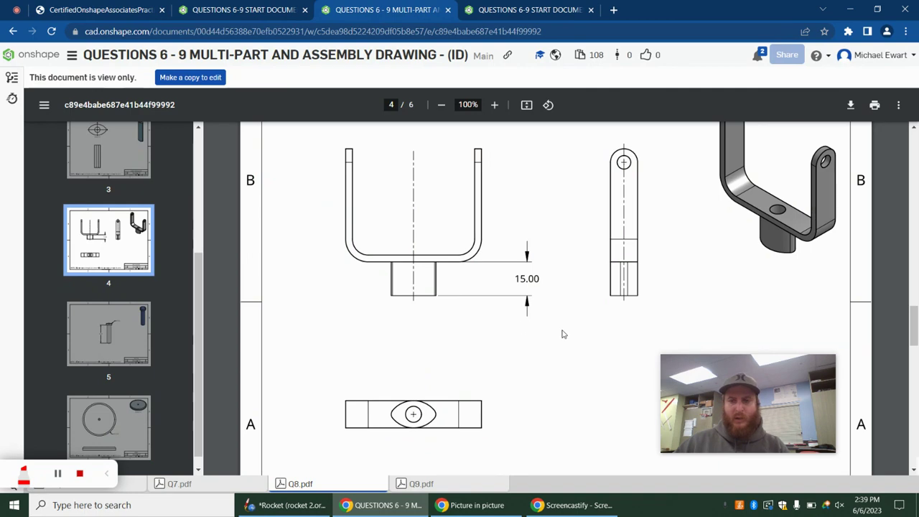
pyautogui.scroll(-5, 558, 333)
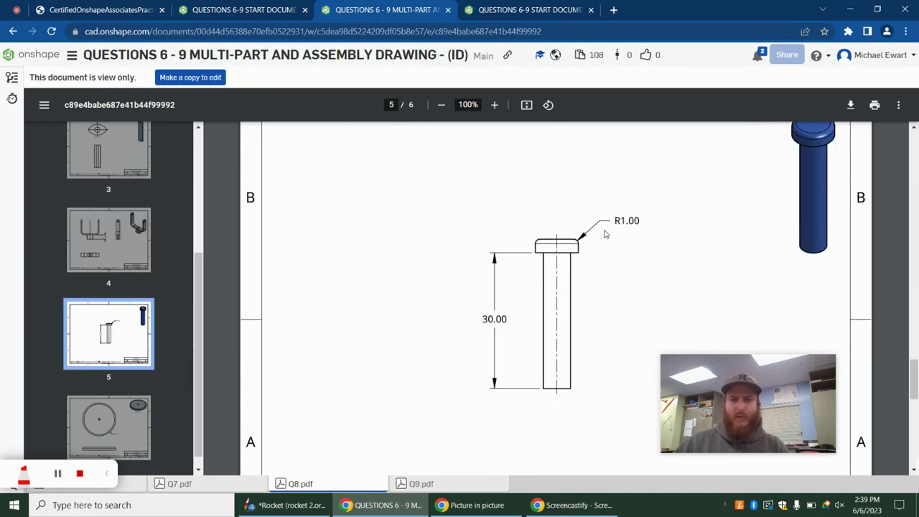
pyautogui.click(242, 9)
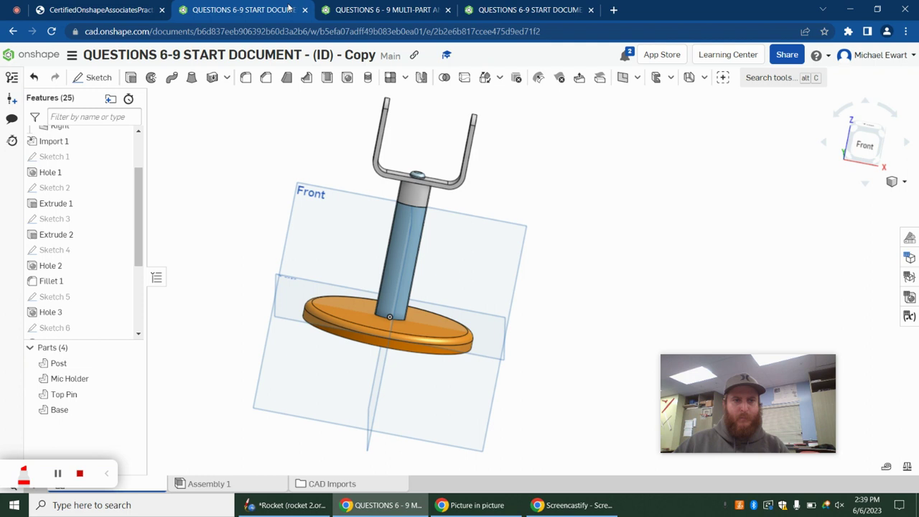
# In the Top Pin's Sketch 6, change the length from 25 to 30 and the fillet from R2 to R1.
pyautogui.click(72, 396)
pyautogui.scroll(-3, 78, 282)
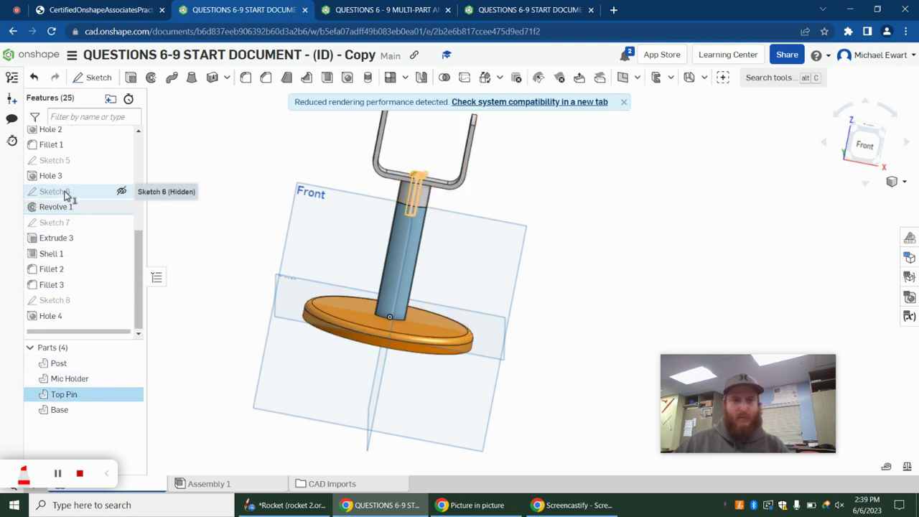
pyautogui.doubleClick(111, 191)
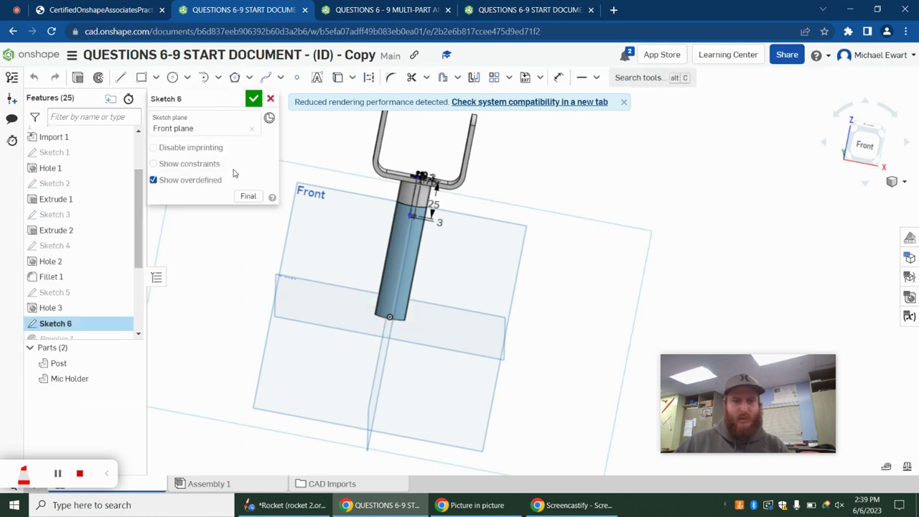
pyautogui.press('n')
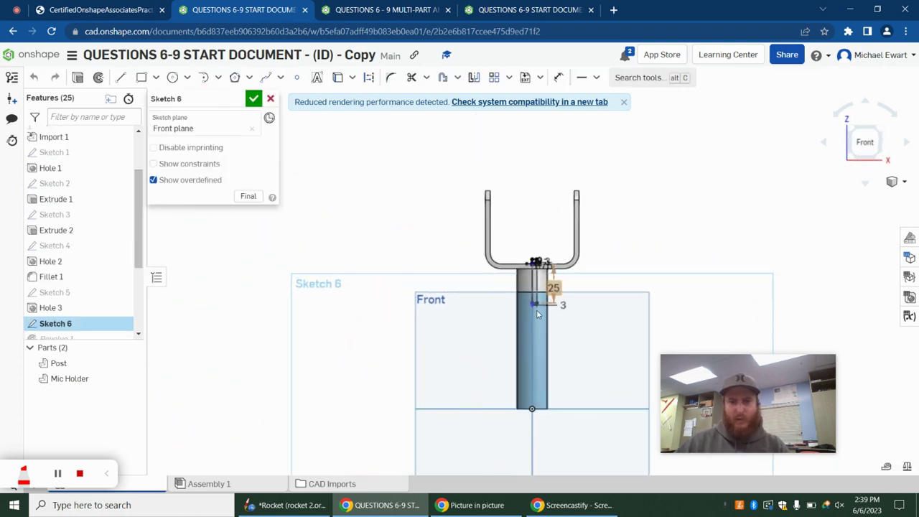
pyautogui.scroll(10, 538, 314)
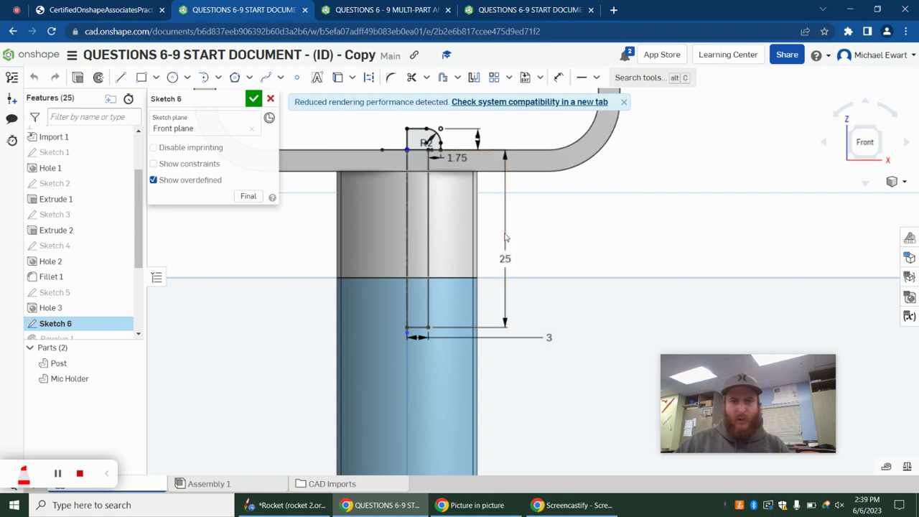
pyautogui.doubleClick(506, 240)
pyautogui.write('30')
pyautogui.press('Return')
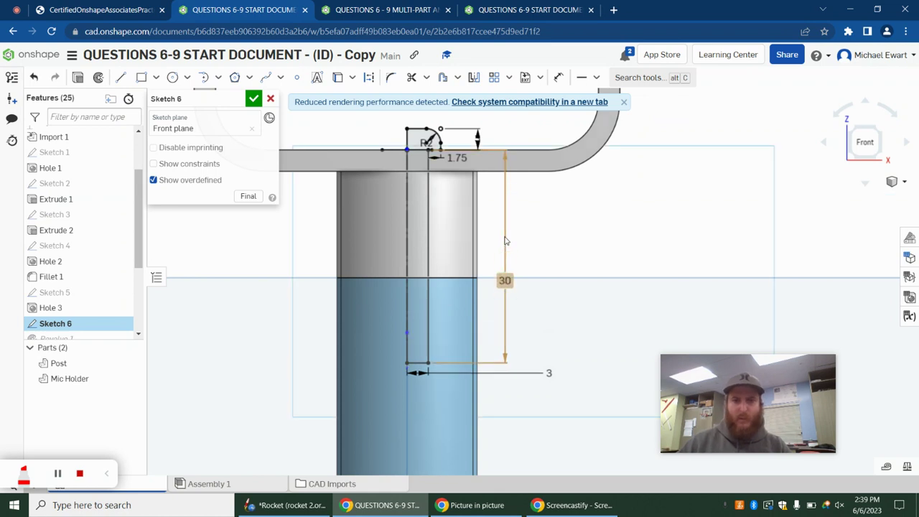
pyautogui.moveTo(423, 142); pyautogui.dragTo(474, 120)
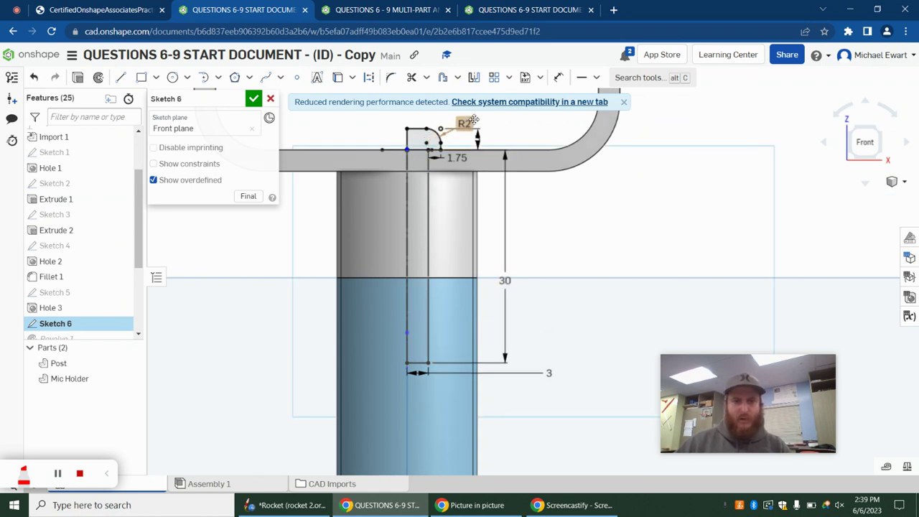
pyautogui.write('1')
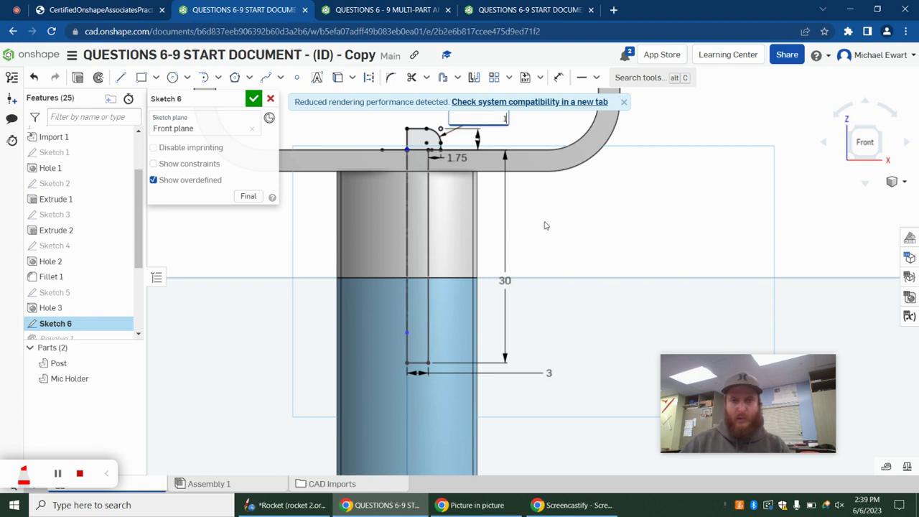
pyautogui.press('Return')
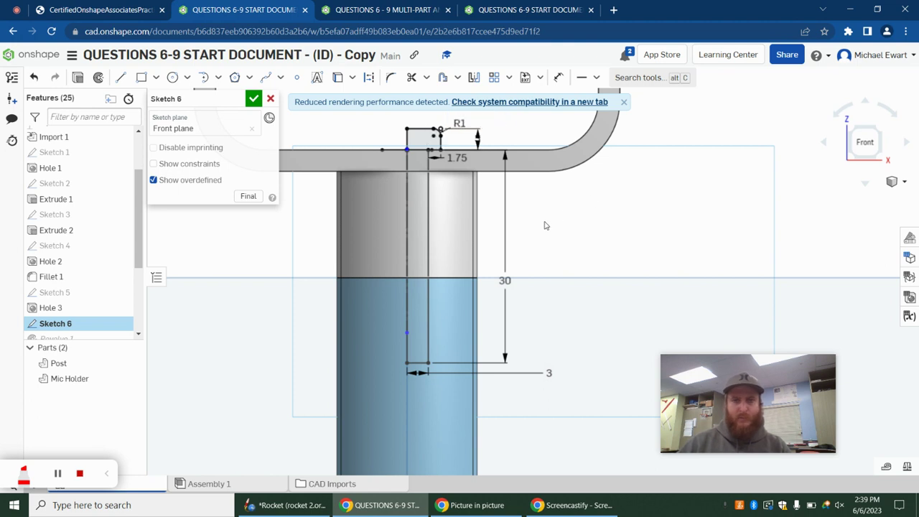
pyautogui.click(254, 98)
# Box-select all instances in Assembly 1 and read the mass: 313.353 g.
pyautogui.click(261, 285)
pyautogui.press('Escape')
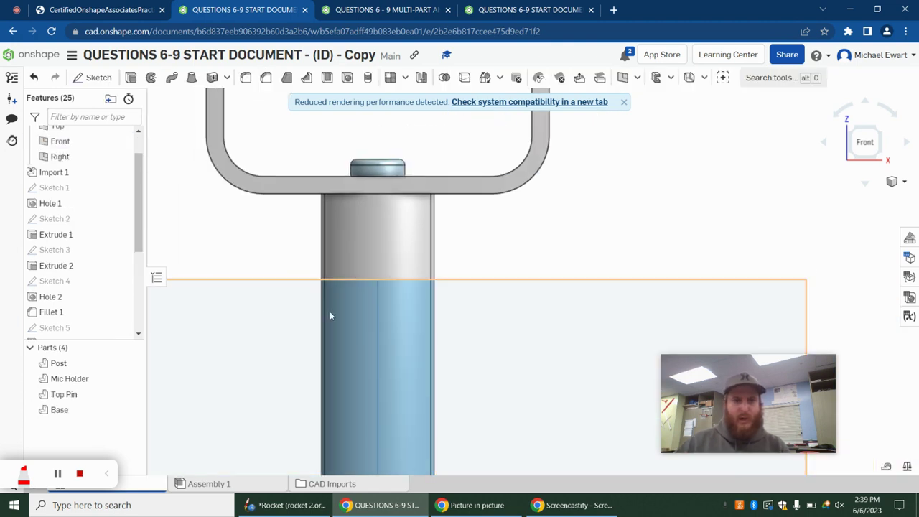
pyautogui.scroll(-2, 510, 308)
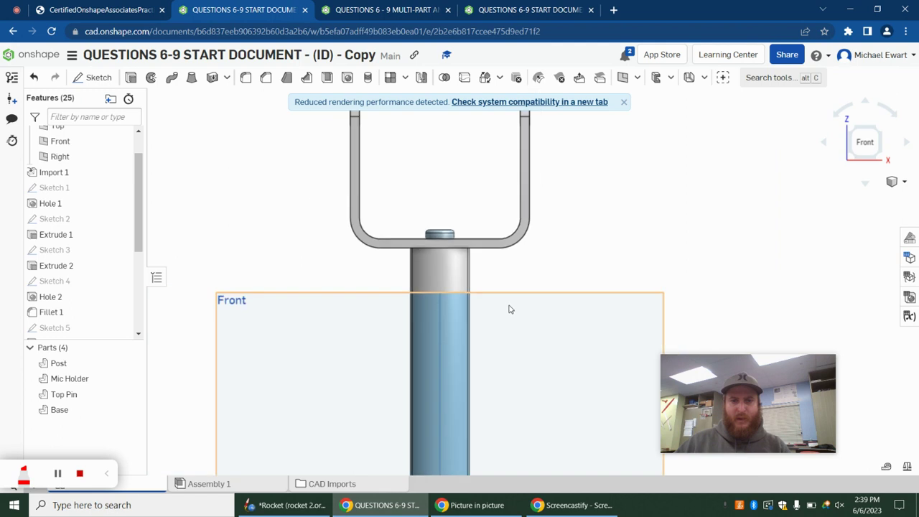
pyautogui.click(223, 483)
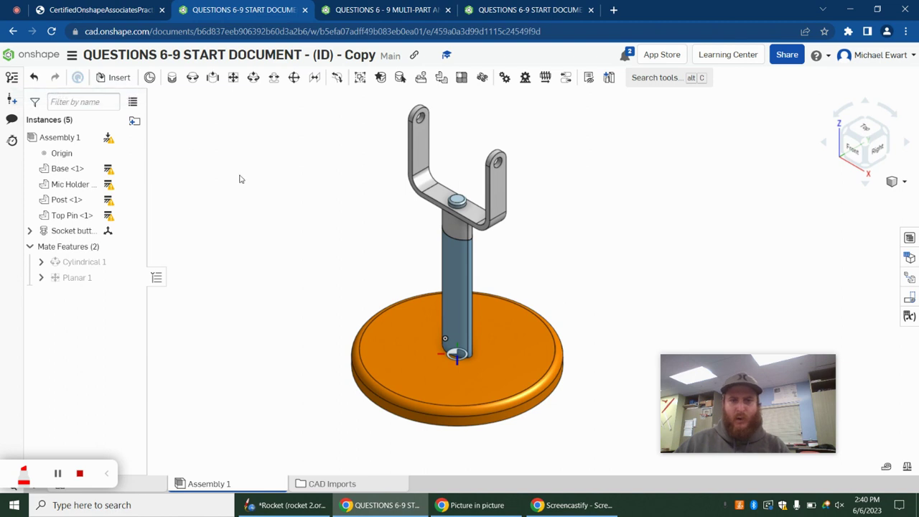
pyautogui.scroll(-2, 225, 154)
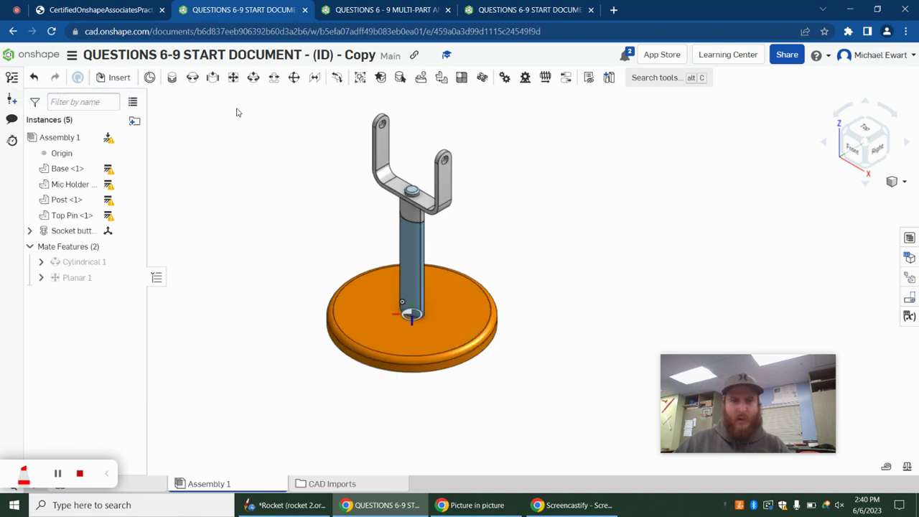
pyautogui.moveTo(238, 112); pyautogui.dragTo(551, 413)
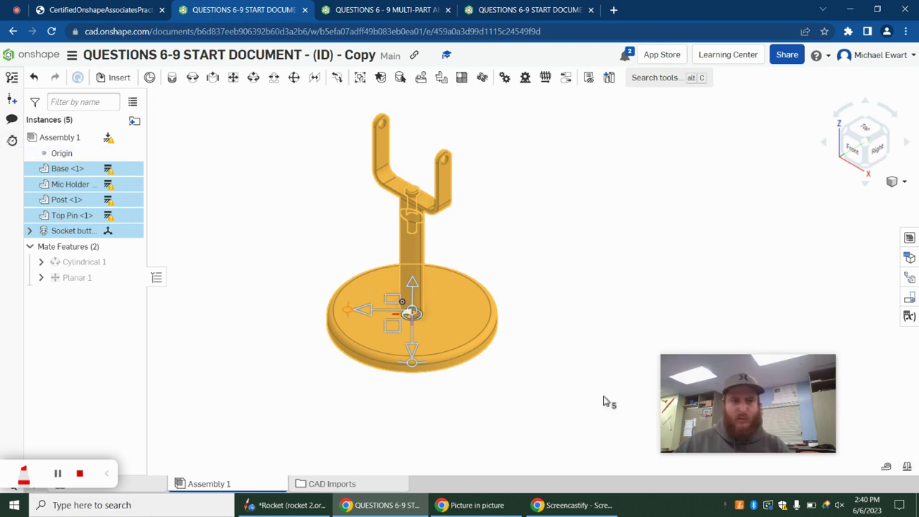
pyautogui.click(907, 467)
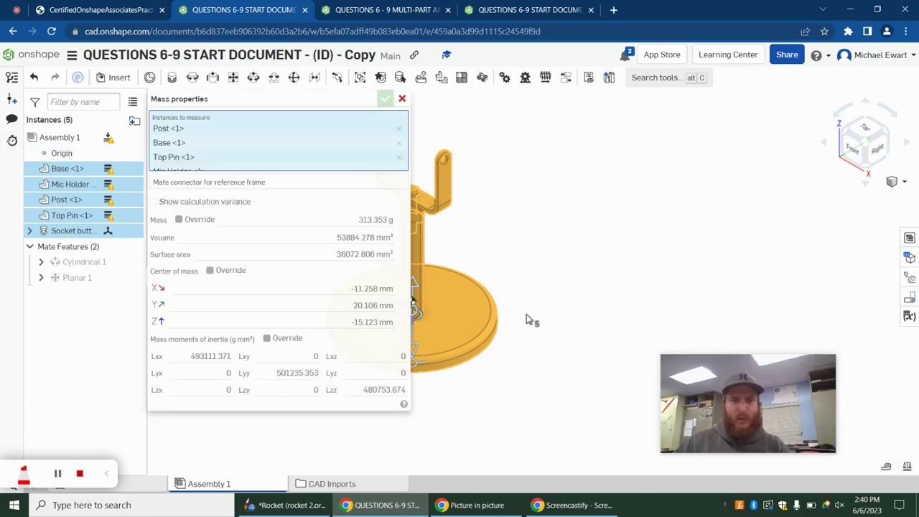
pyautogui.moveTo(377, 227)
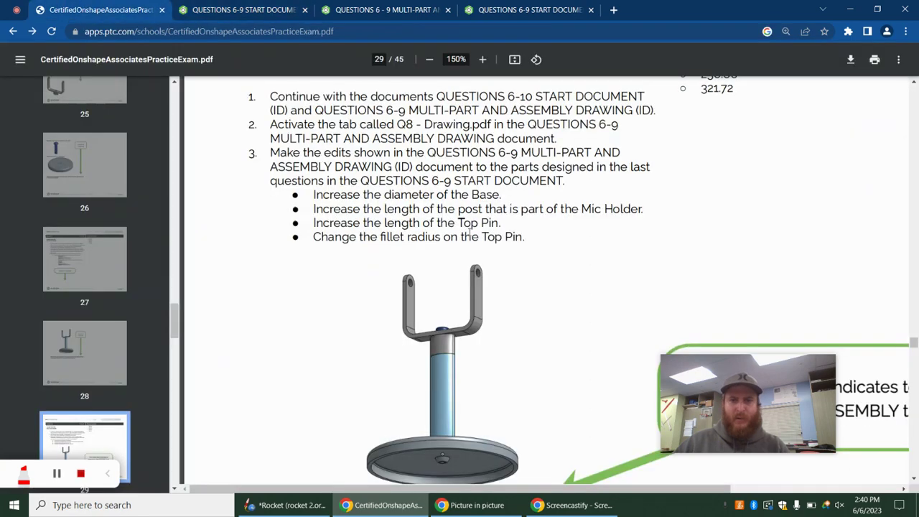
# Highlight answer 313.35 in the exam, then read Question 9's instruction to change the materials.
pyautogui.click(100, 10)
pyautogui.scroll(3, 730, 237)
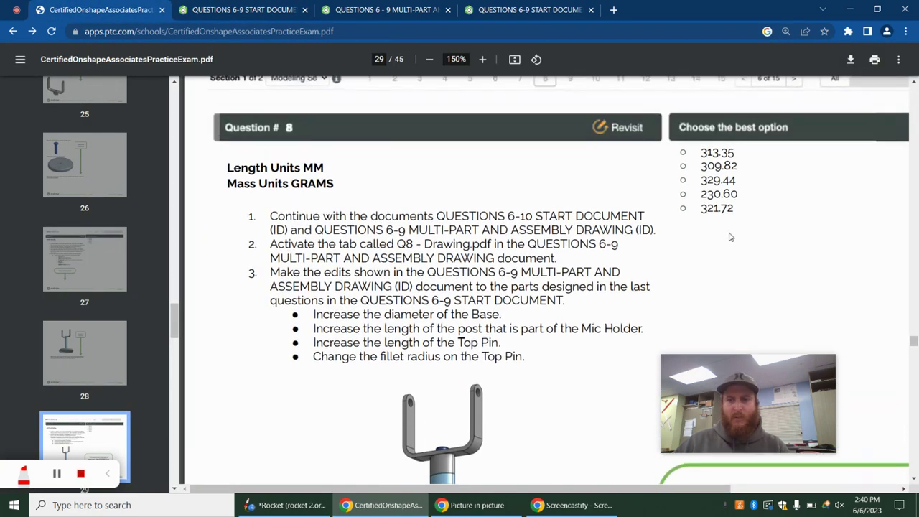
pyautogui.moveTo(716, 149); pyautogui.dragTo(692, 156)
pyautogui.scroll(-10, 541, 266)
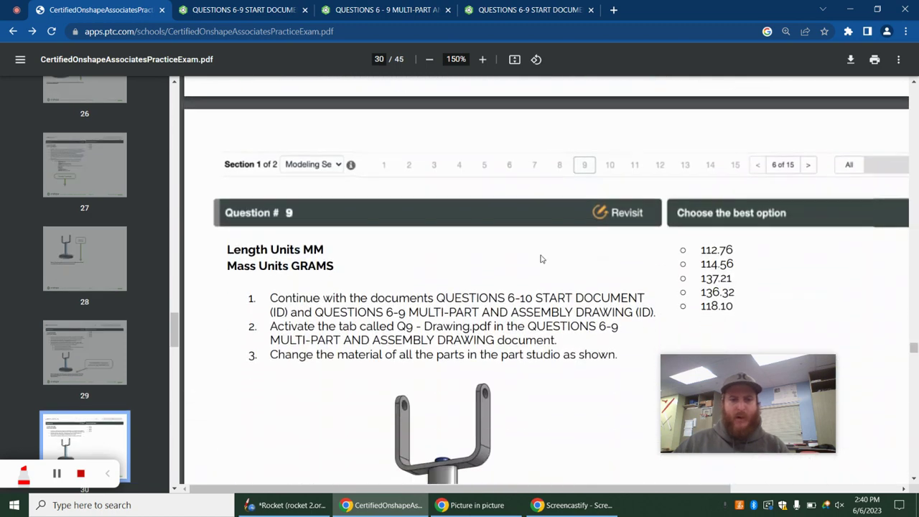
pyautogui.scroll(-1, 499, 253)
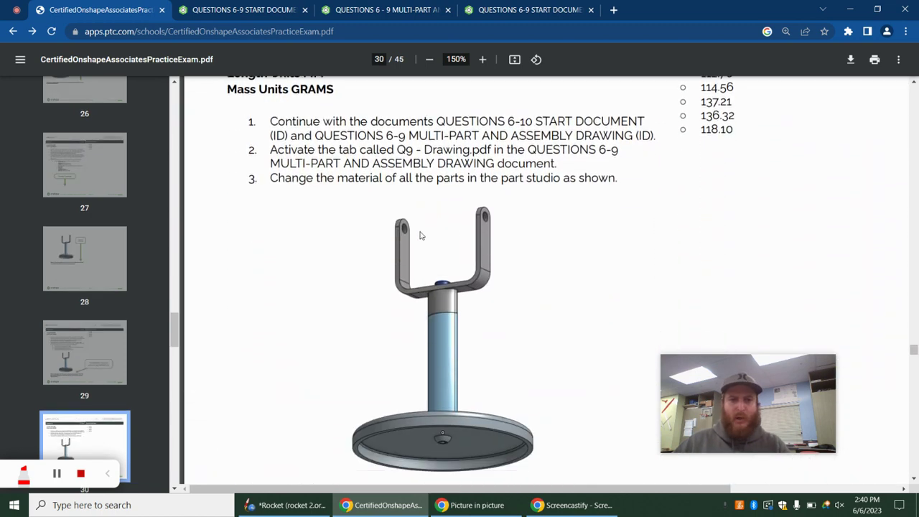
pyautogui.moveTo(285, 176); pyautogui.dragTo(570, 204)
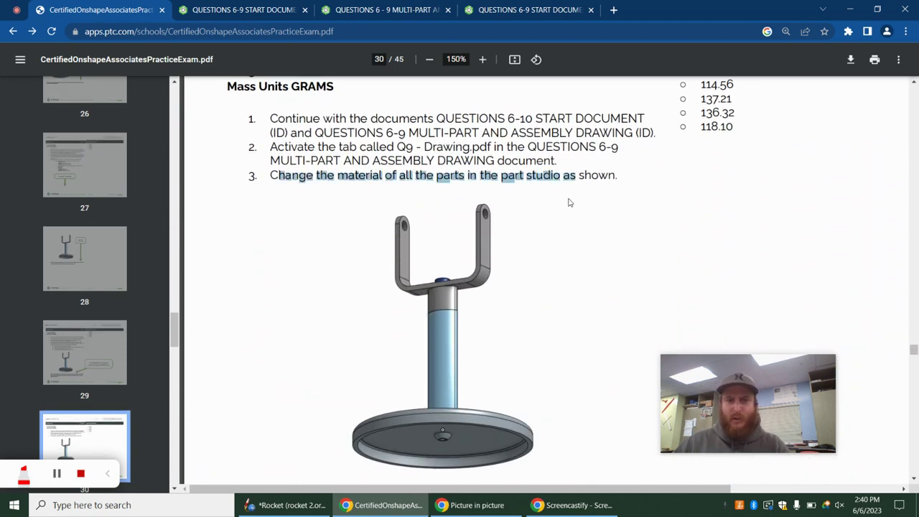
pyautogui.click(564, 207)
# Check the Q9 drawing's material table, then return to the assembly and close its mass readout.
pyautogui.click(356, 12)
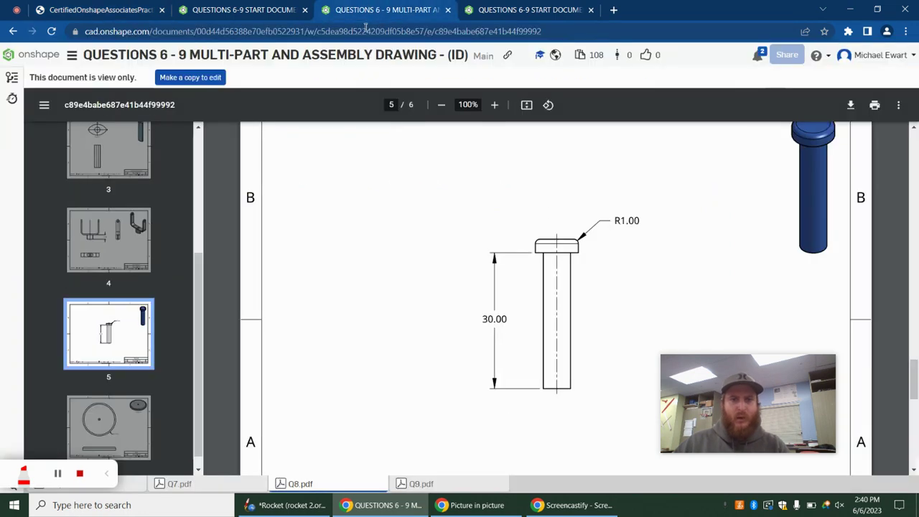
pyautogui.click(433, 484)
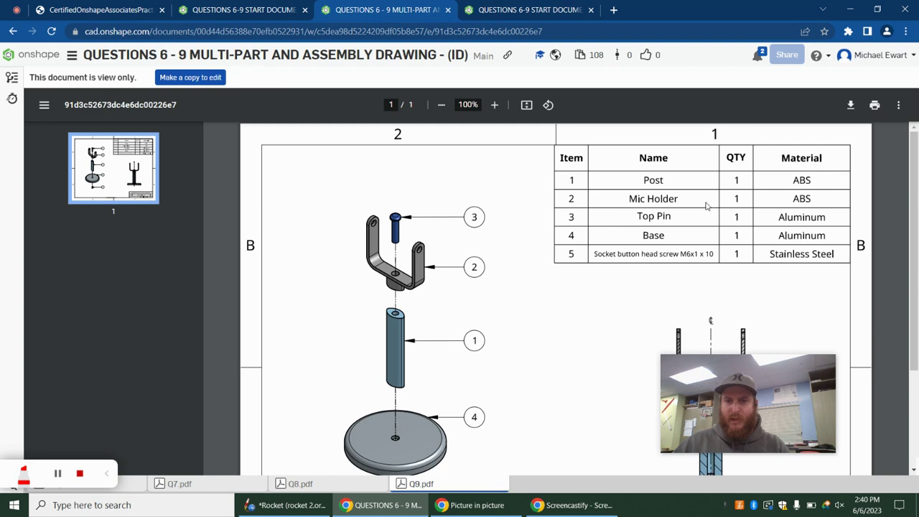
pyautogui.click(224, 7)
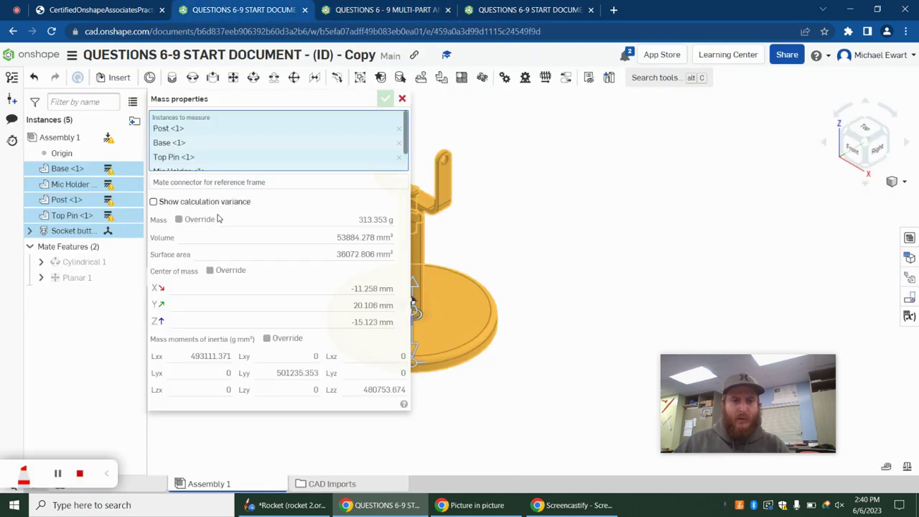
pyautogui.click(402, 99)
# Back in the part studio, assign ABS as the Post's material.
pyautogui.click(142, 485)
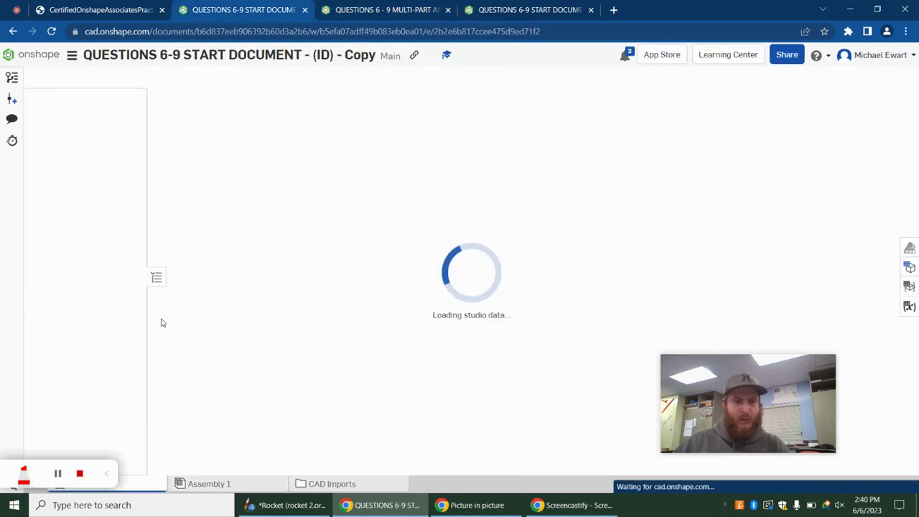
pyautogui.rightClick(105, 363)
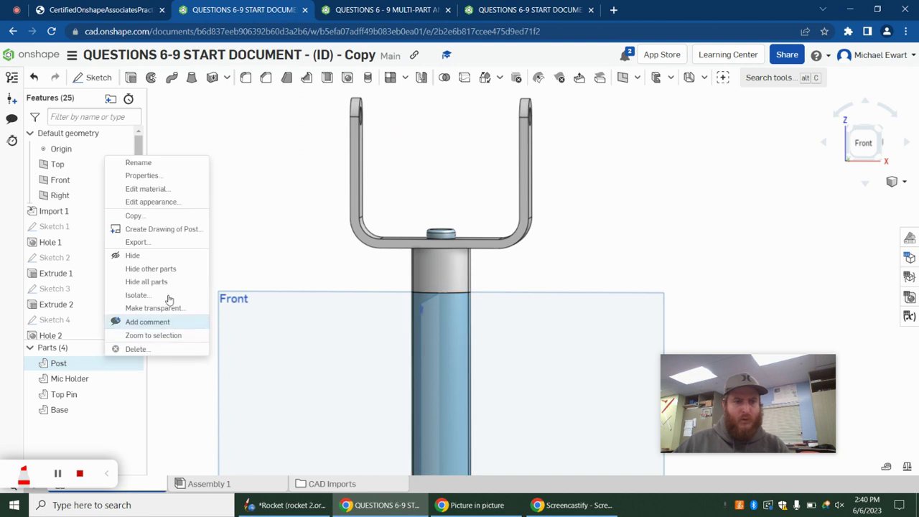
pyautogui.click(150, 189)
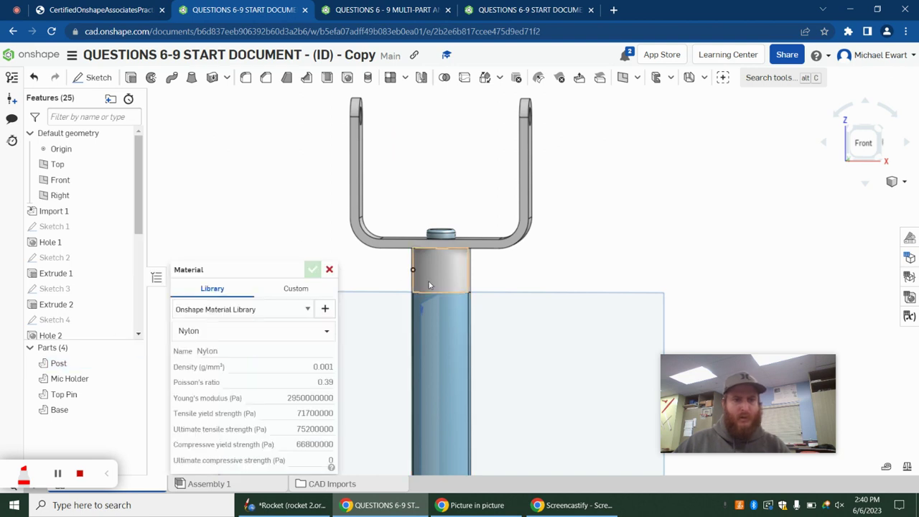
pyautogui.click(278, 331)
pyautogui.write('abs')
pyautogui.press('Return')
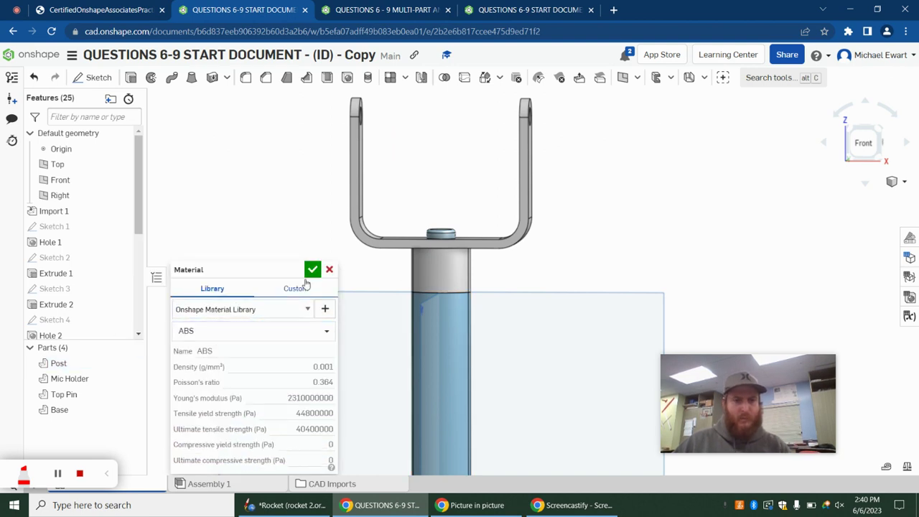
pyautogui.click(312, 269)
# Set the Mic Holder's material to ABS and verify against the drawing's parts list.
pyautogui.rightClick(92, 380)
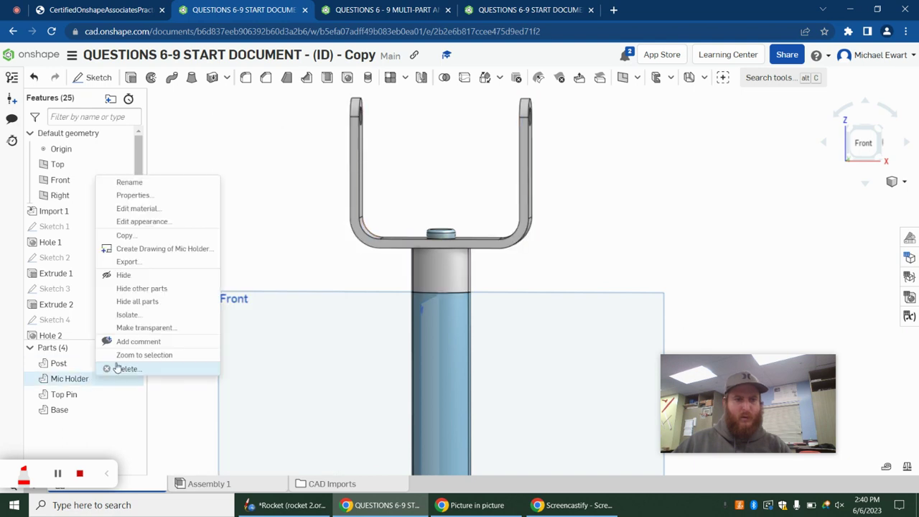
pyautogui.click(151, 209)
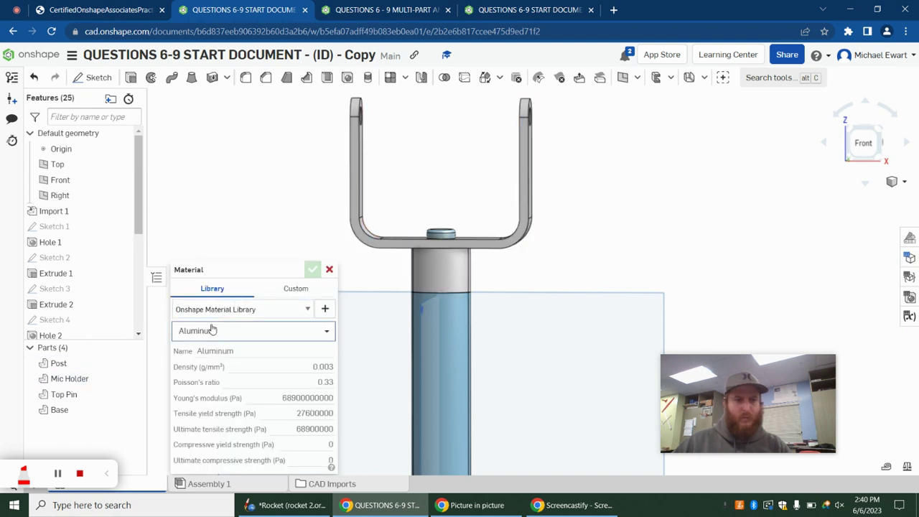
pyautogui.click(234, 325)
pyautogui.write('abs')
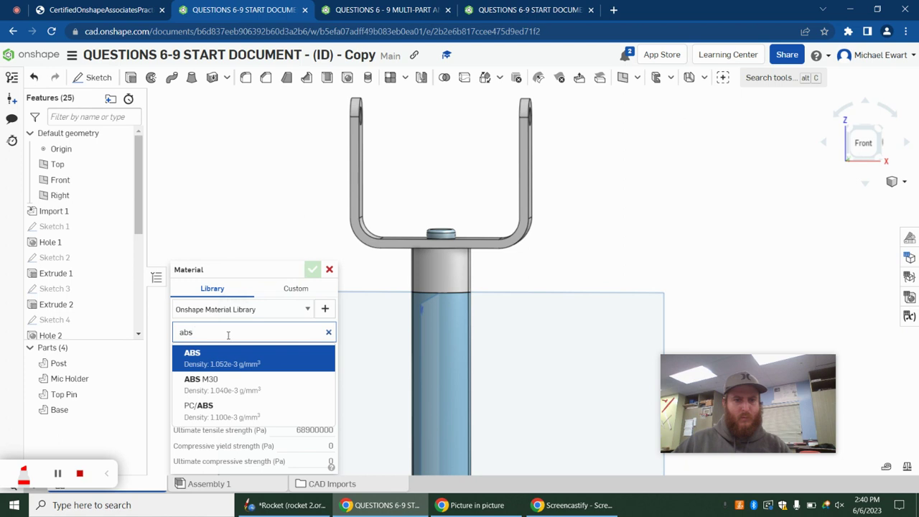
pyautogui.click(230, 360)
pyautogui.click(312, 270)
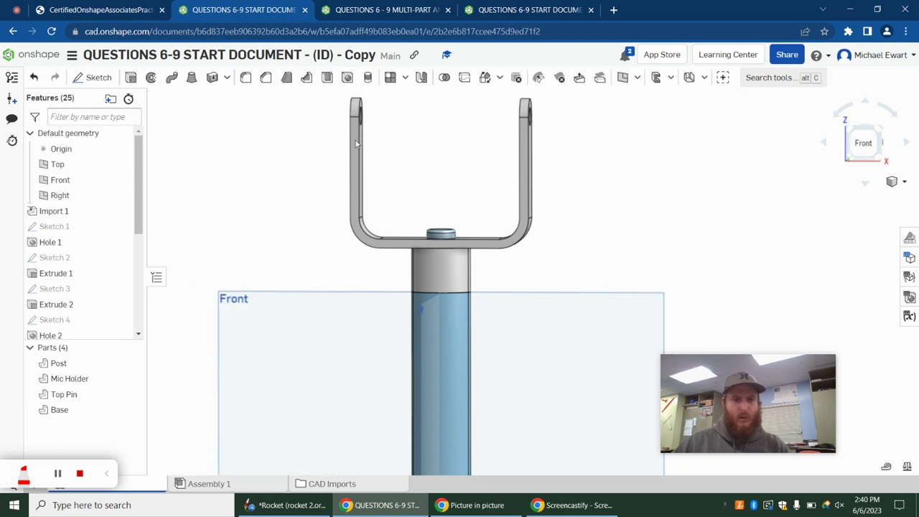
pyautogui.click(372, 9)
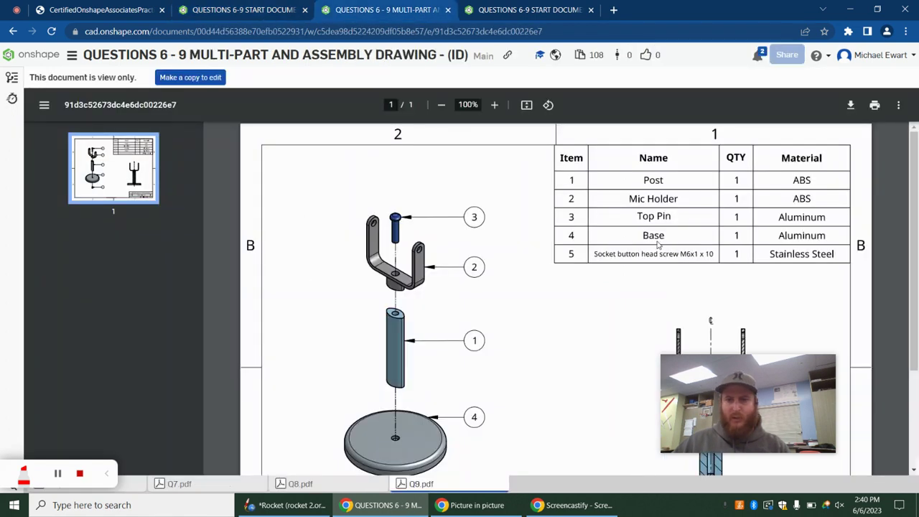
pyautogui.click(243, 10)
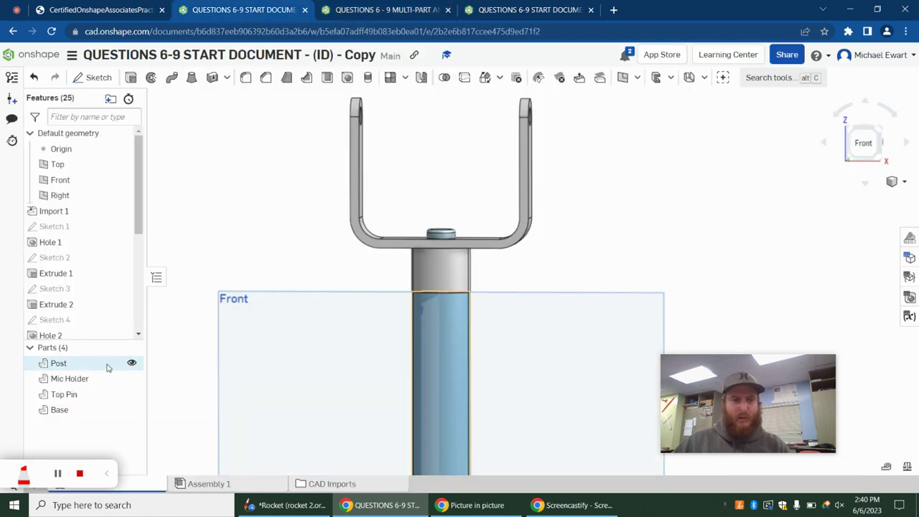
# Change the Top Pin's material to Aluminum.
pyautogui.rightClick(92, 393)
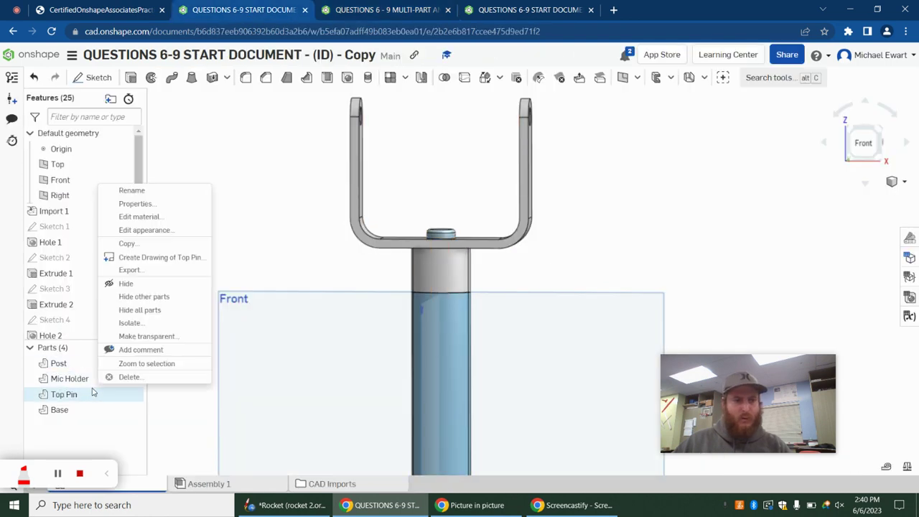
pyautogui.click(159, 218)
pyautogui.click(236, 335)
pyautogui.write('a')
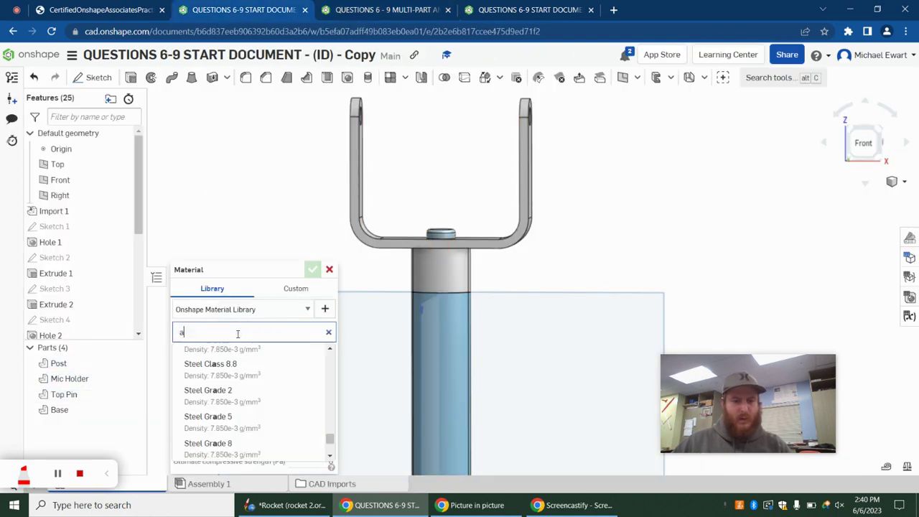
pyautogui.write('lum')
pyautogui.scroll(-2, 236, 381)
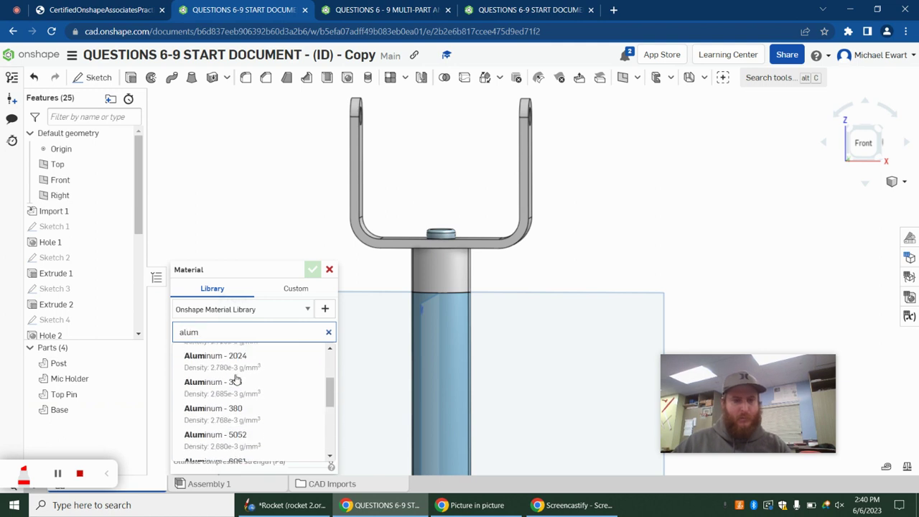
pyautogui.scroll(3, 237, 380)
pyautogui.click(232, 384)
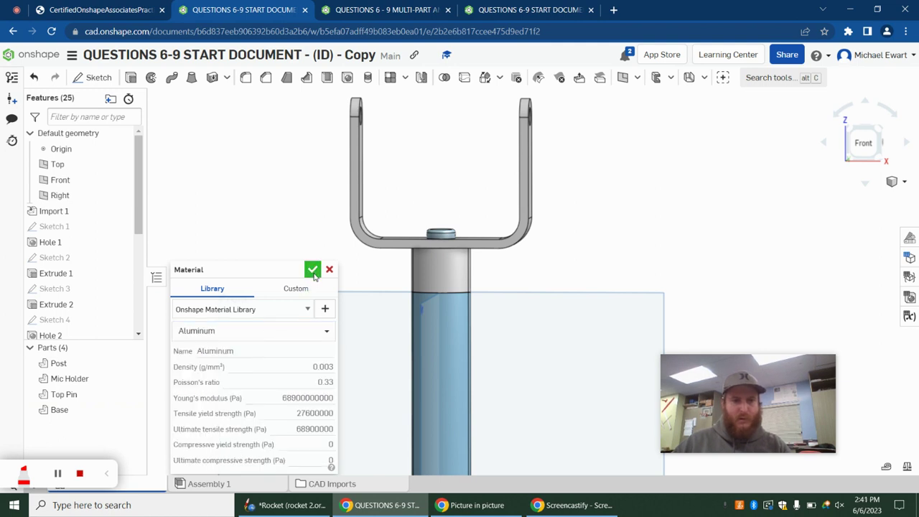
pyautogui.click(313, 269)
# Replace the Base's Steel with Aluminum and recheck the drawing's material table.
pyautogui.rightClick(63, 409)
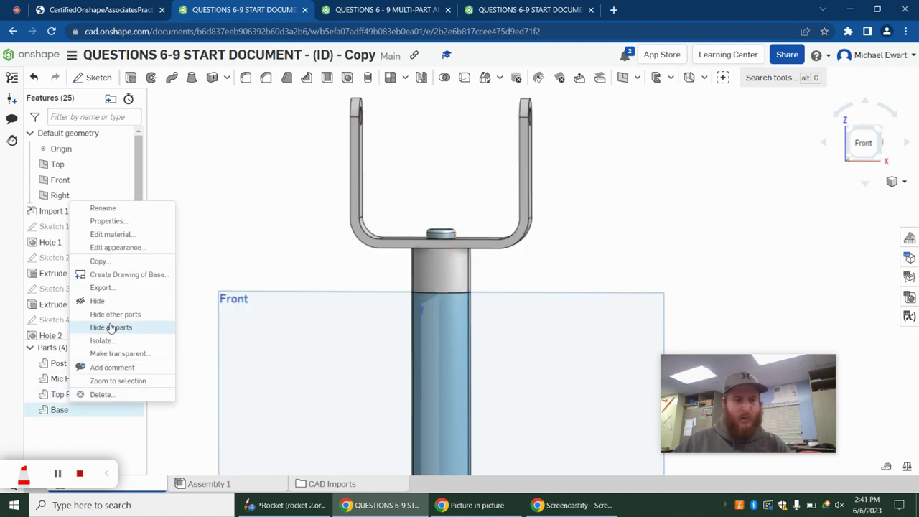
pyautogui.click(119, 234)
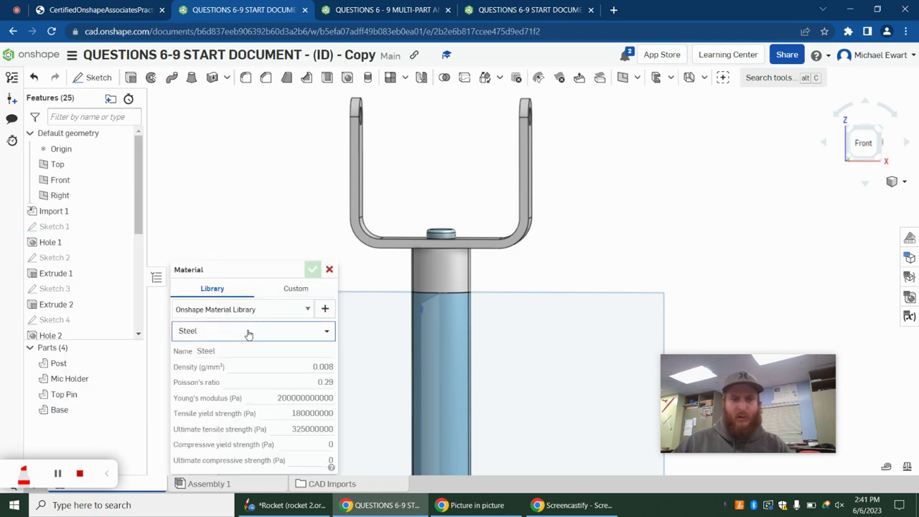
pyautogui.click(248, 331)
pyautogui.write('alu')
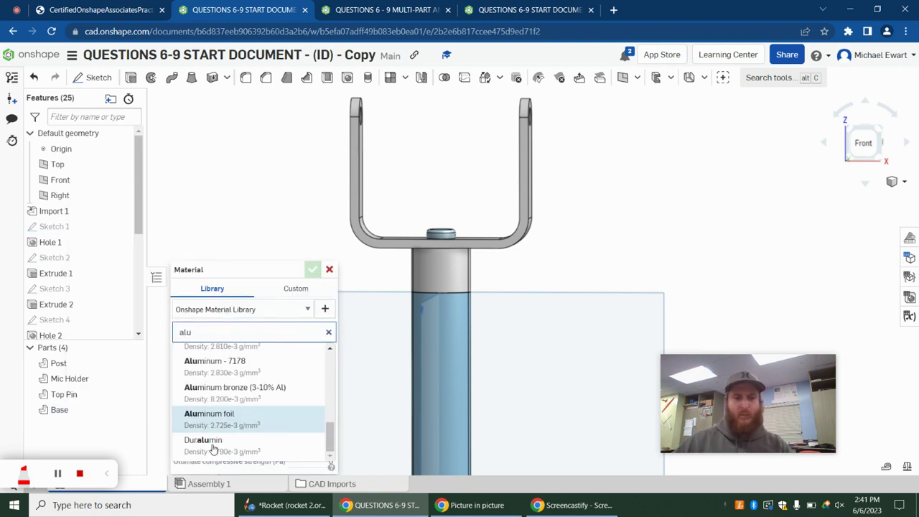
pyautogui.scroll(5, 237, 388)
pyautogui.click(237, 382)
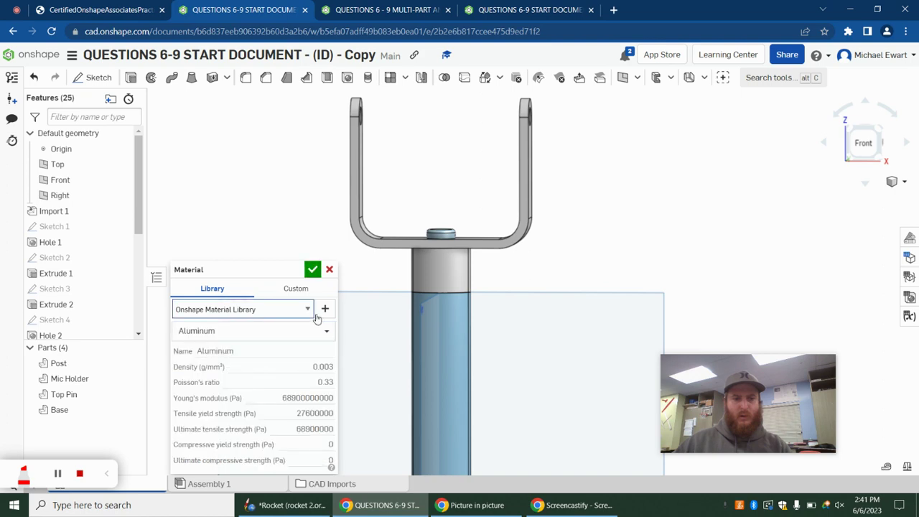
pyautogui.click(313, 269)
pyautogui.click(383, 9)
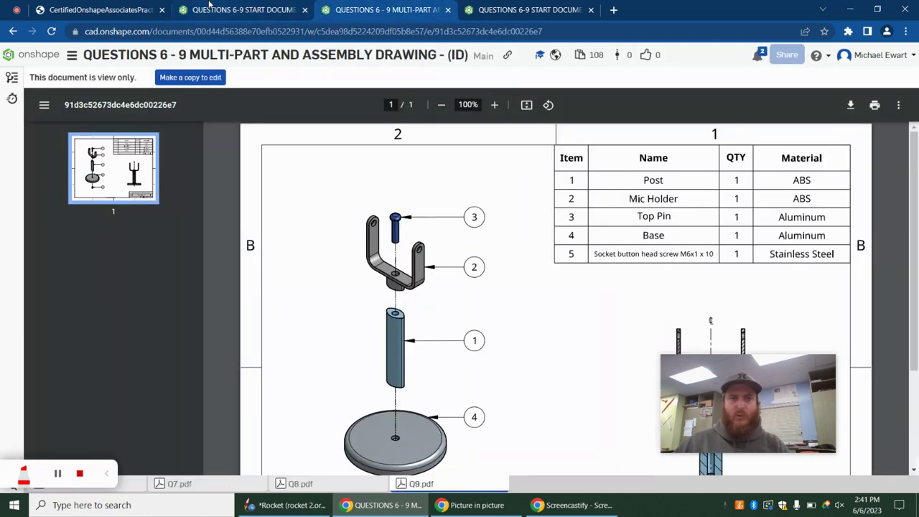
pyautogui.click(209, 7)
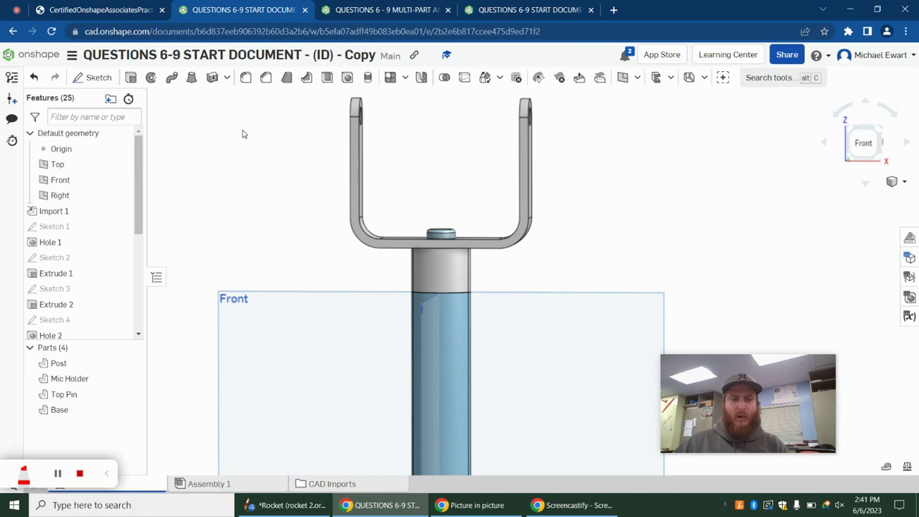
# Box-select every part in Assembly 1 and read the total mass of 118.099 g.
pyautogui.click(208, 483)
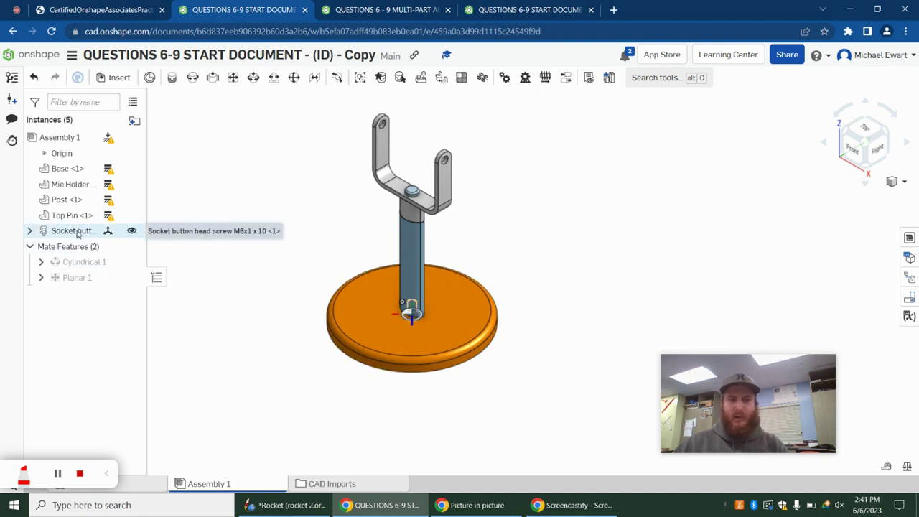
pyautogui.moveTo(278, 103); pyautogui.dragTo(560, 408)
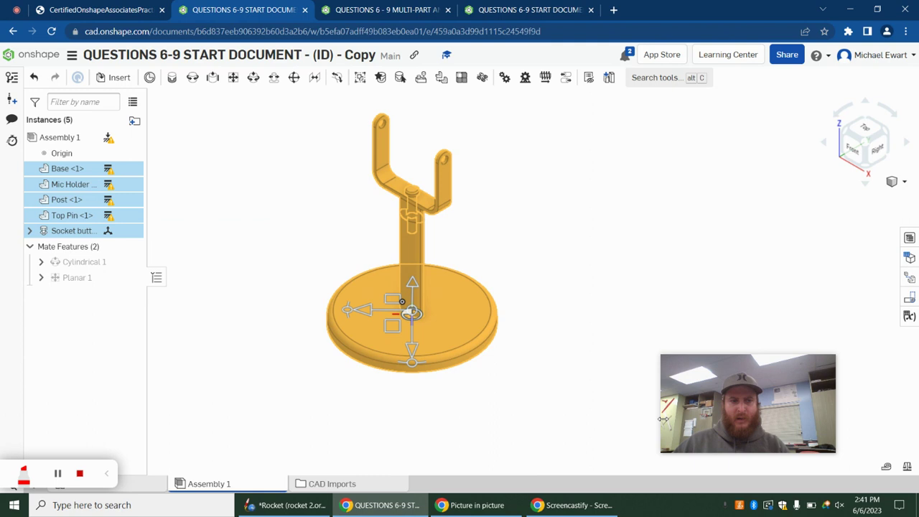
pyautogui.click(908, 465)
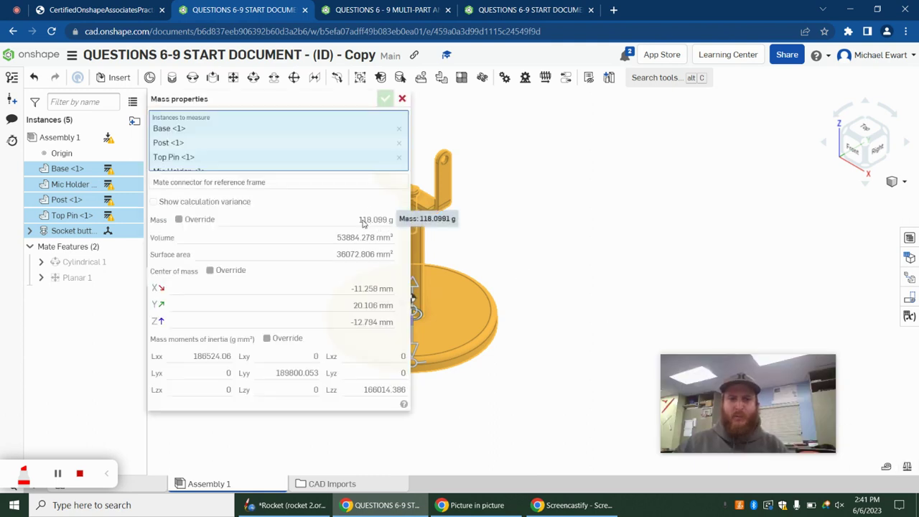
pyautogui.click(108, 9)
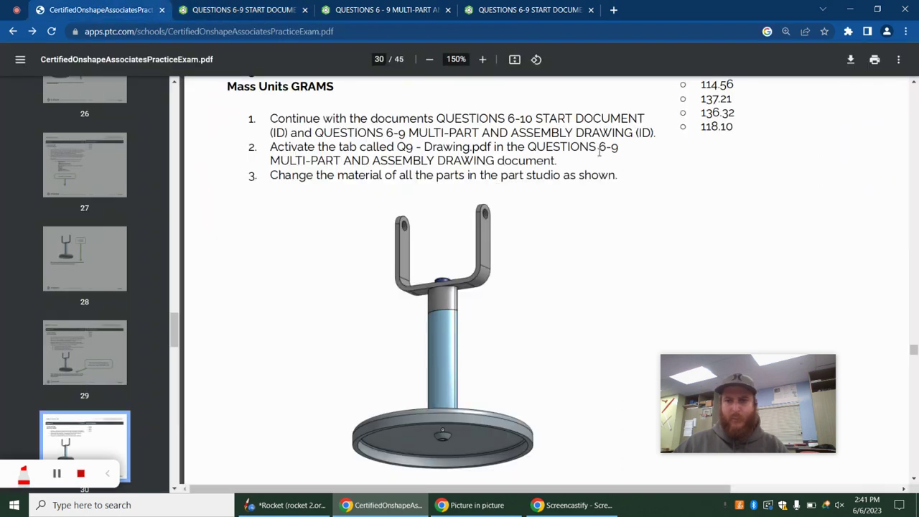
pyautogui.scroll(1, 599, 151)
pyautogui.moveTo(697, 186); pyautogui.dragTo(691, 185)
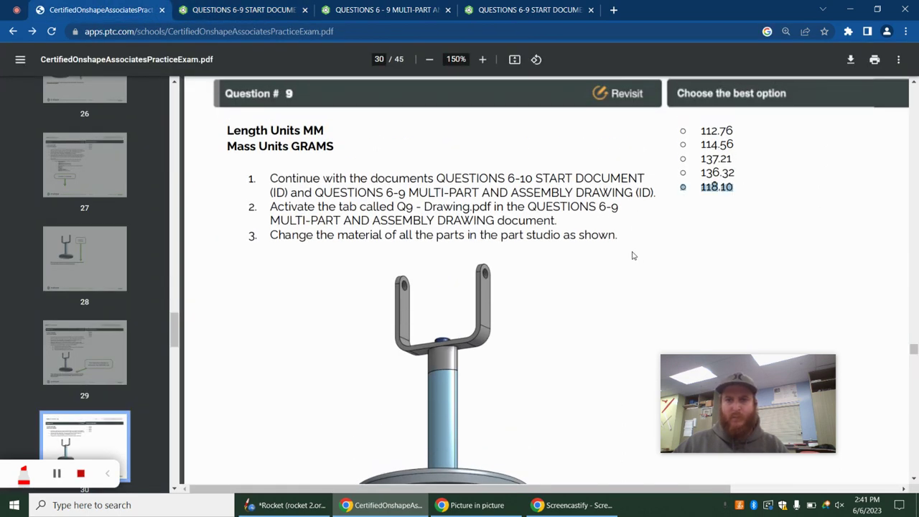
pyautogui.click(216, 10)
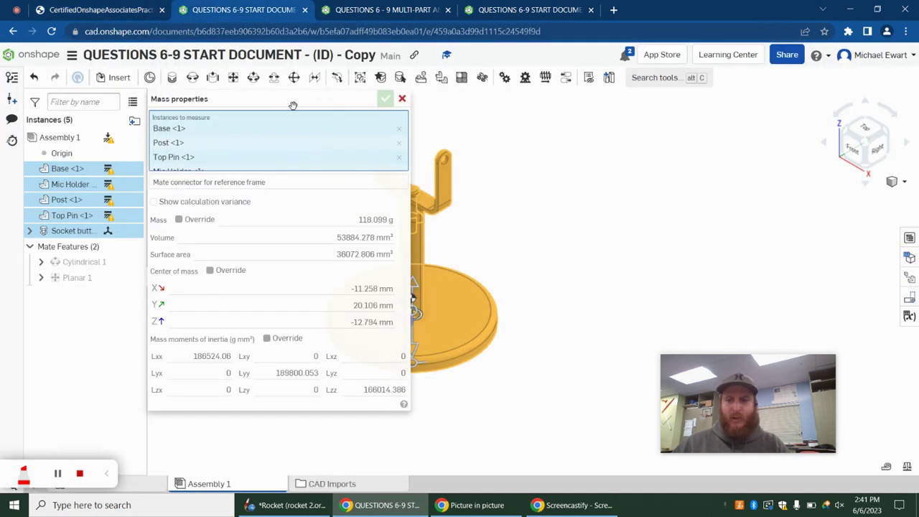